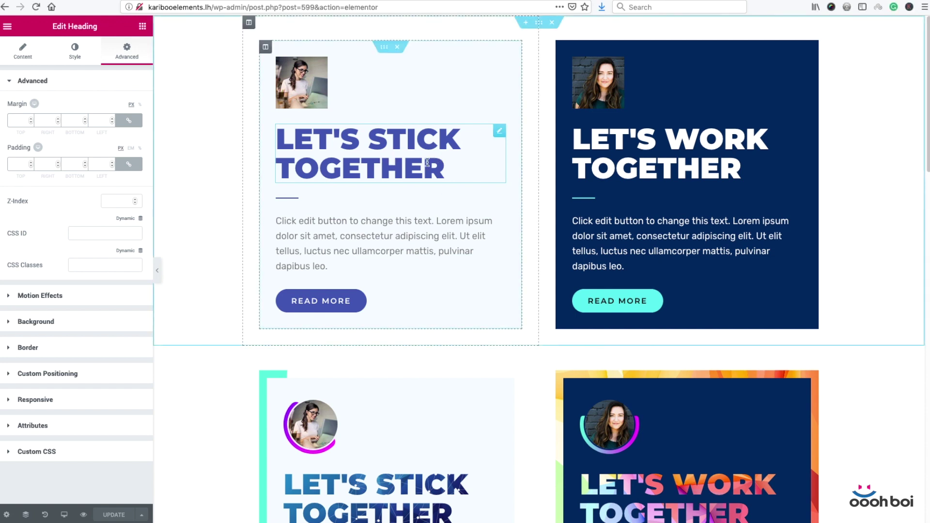
# Drag-select the full LET'S STICK TOGETHER heading text in the first card to show the inline toolbar.
pyautogui.moveTo(443, 167); pyautogui.dragTo(285, 140)
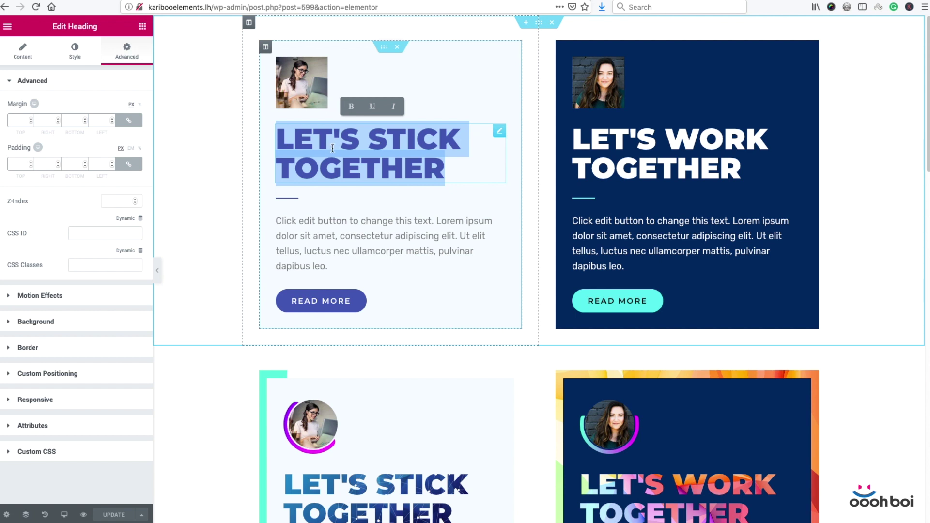
pyautogui.click(357, 162)
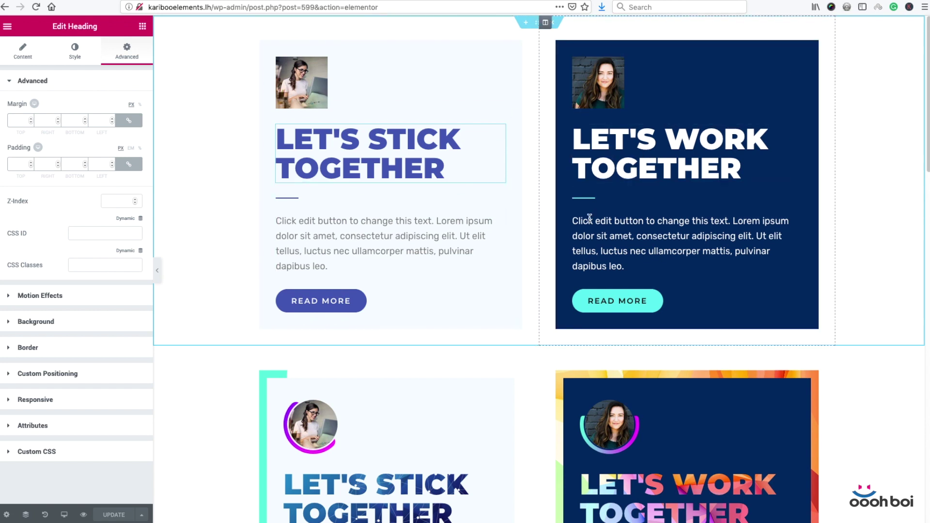
pyautogui.scroll(-7, 598, 203)
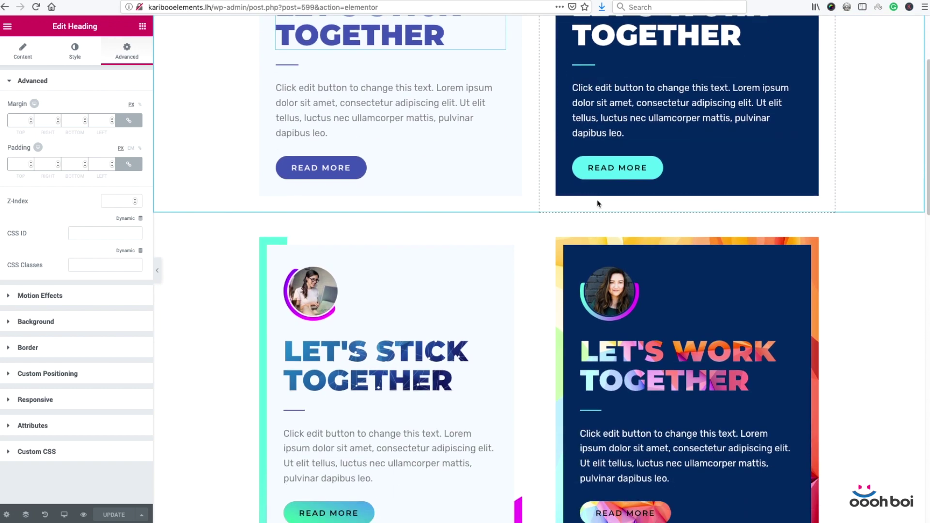
pyautogui.scroll(-3, 599, 203)
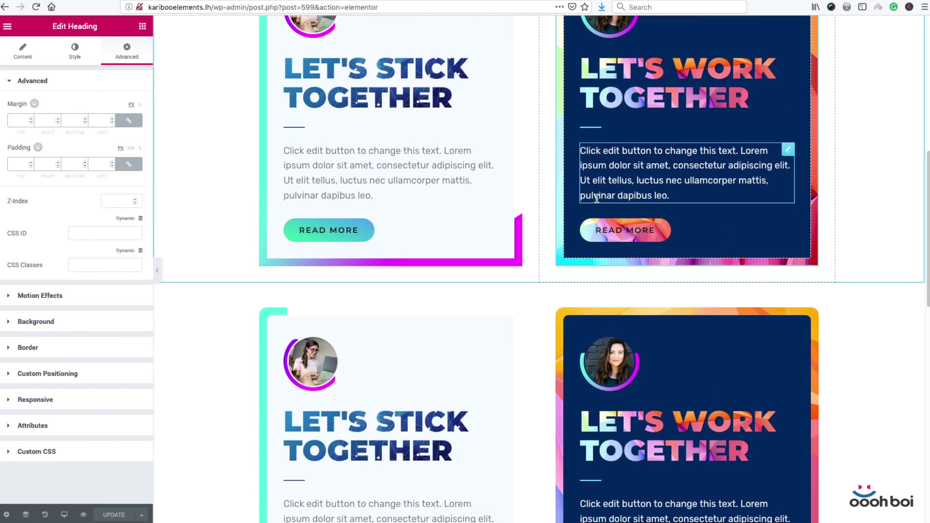
pyautogui.scroll(-9, 598, 202)
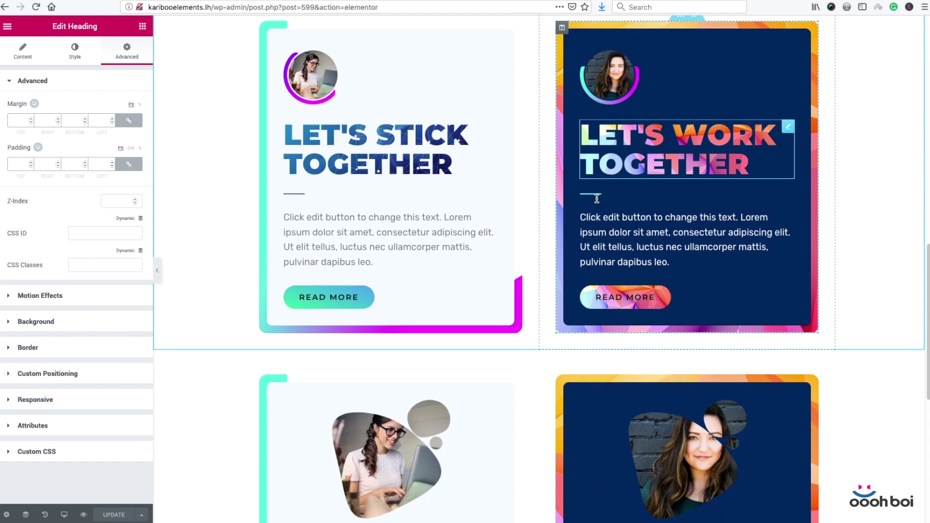
pyautogui.scroll(-1, 597, 201)
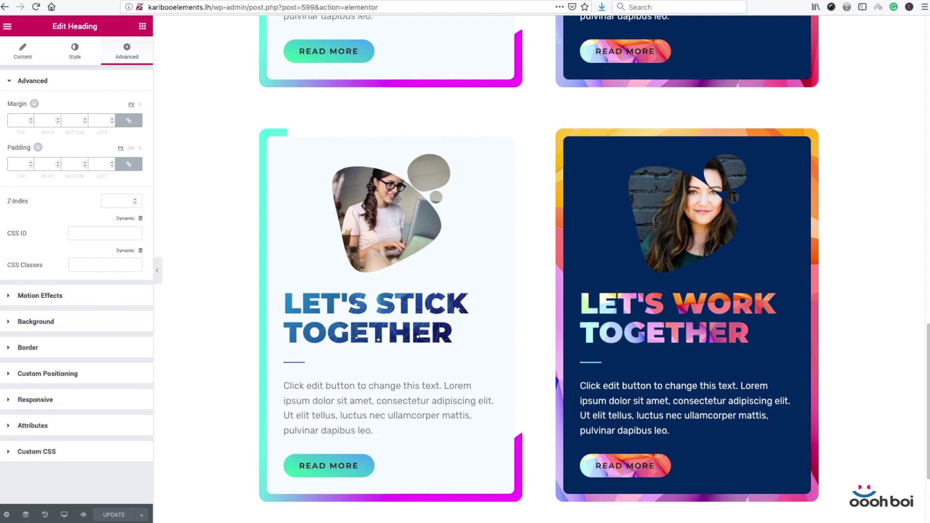
pyautogui.scroll(-5, 552, 201)
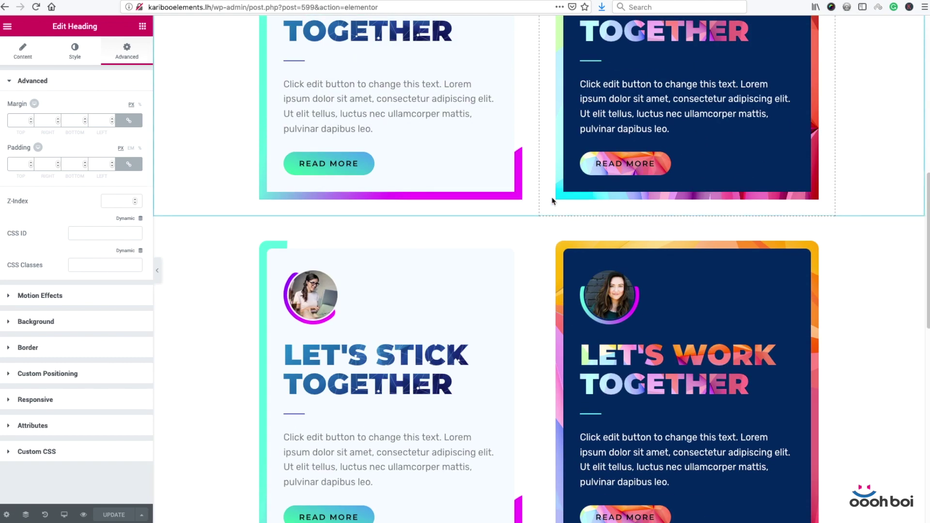
pyautogui.scroll(3, 552, 201)
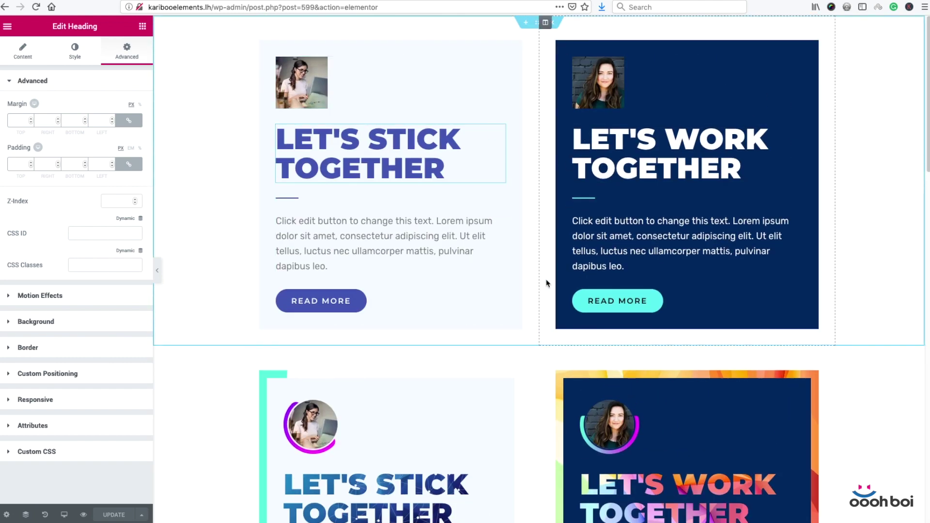
pyautogui.scroll(-10, 547, 283)
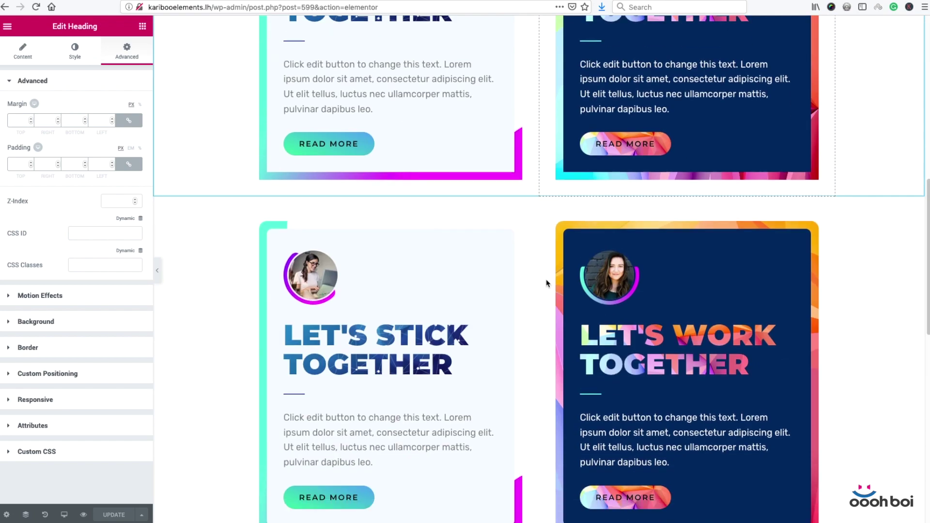
pyautogui.scroll(-7, 547, 283)
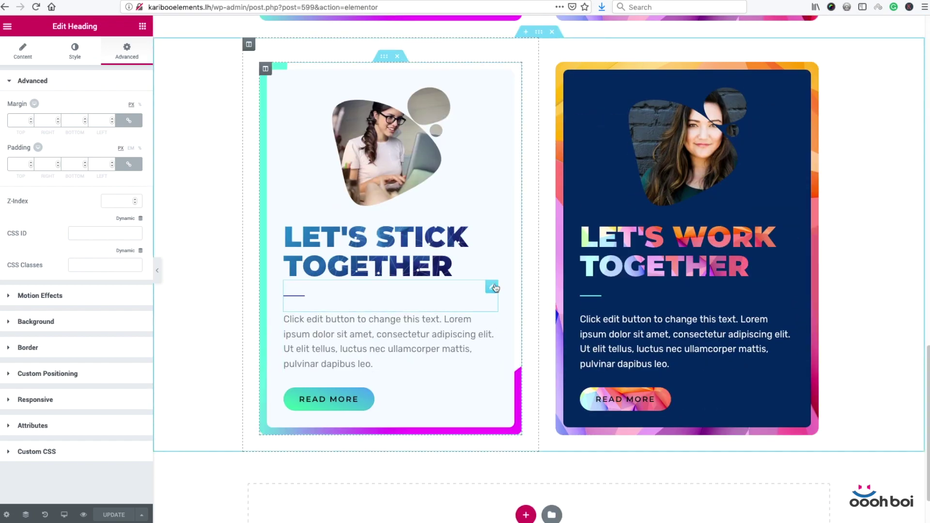
pyautogui.scroll(10, 499, 285)
pyautogui.scroll(4, 500, 285)
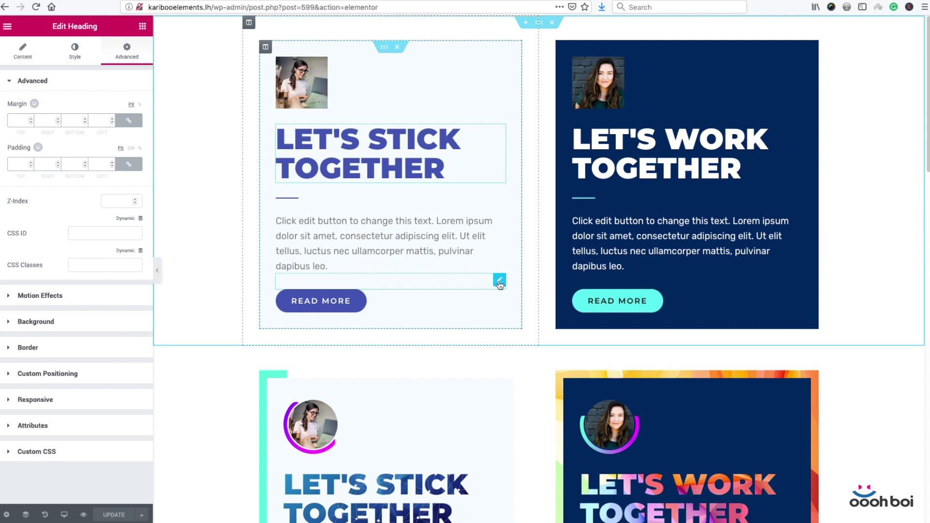
pyautogui.scroll(-12, 503, 290)
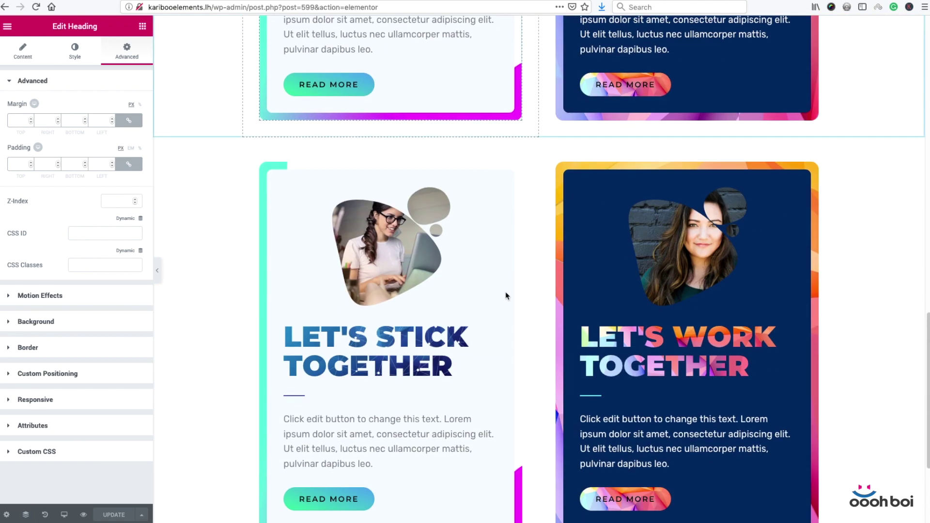
pyautogui.scroll(-4, 505, 296)
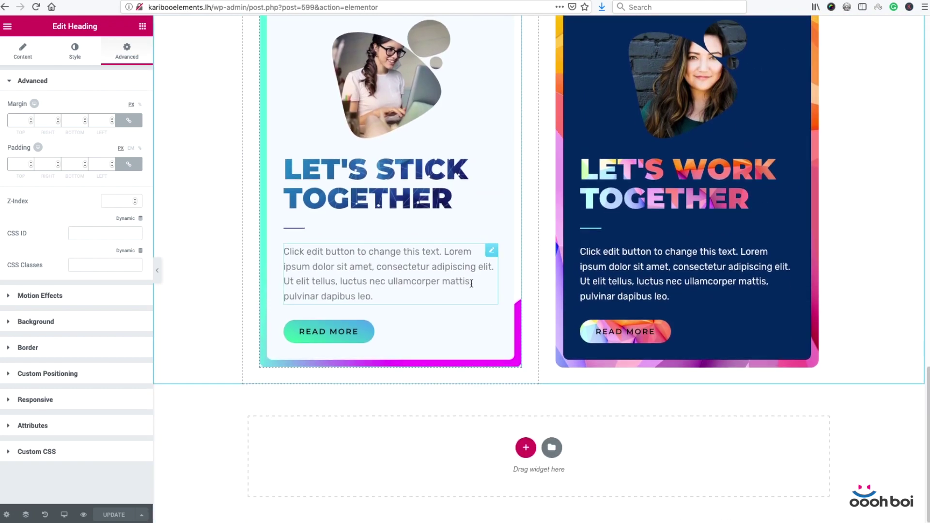
pyautogui.scroll(3, 499, 291)
pyautogui.scroll(-1, 484, 252)
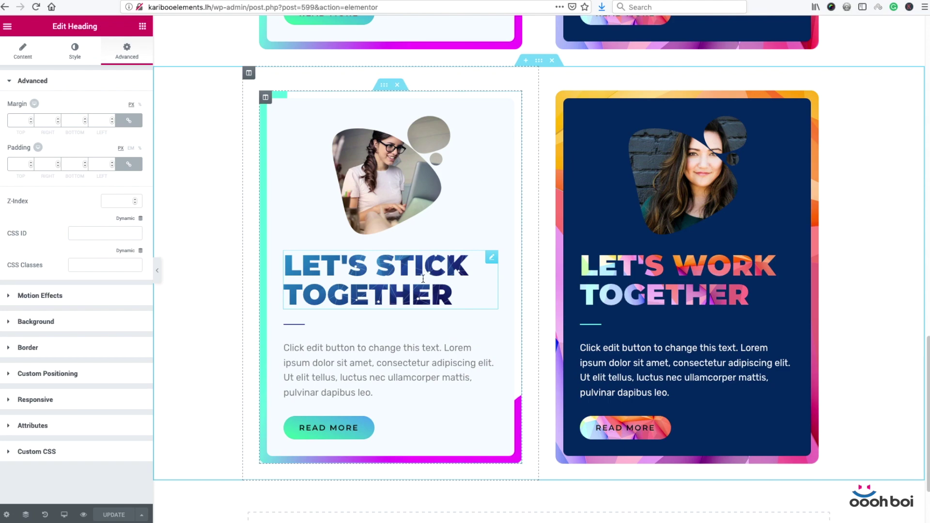
# Expand the Custom CSS section in the heading's Advanced tab.
pyautogui.scroll(-5, 670, 253)
pyautogui.scroll(10, 670, 252)
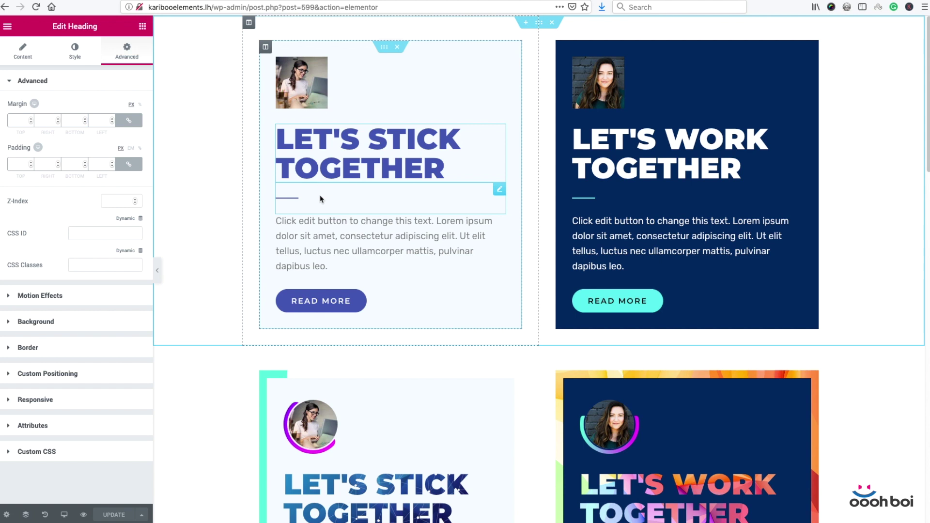
pyautogui.click(41, 452)
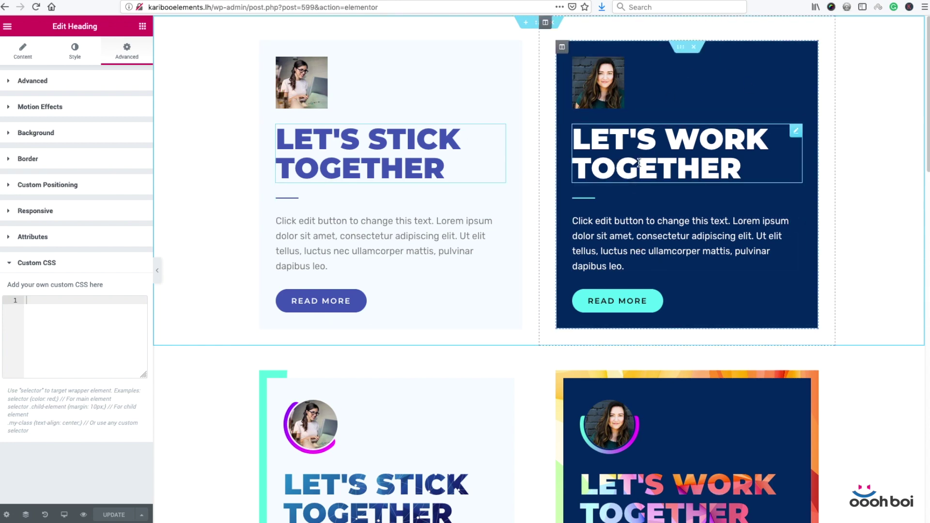
pyautogui.scroll(-3, 623, 159)
pyautogui.scroll(-8, 623, 159)
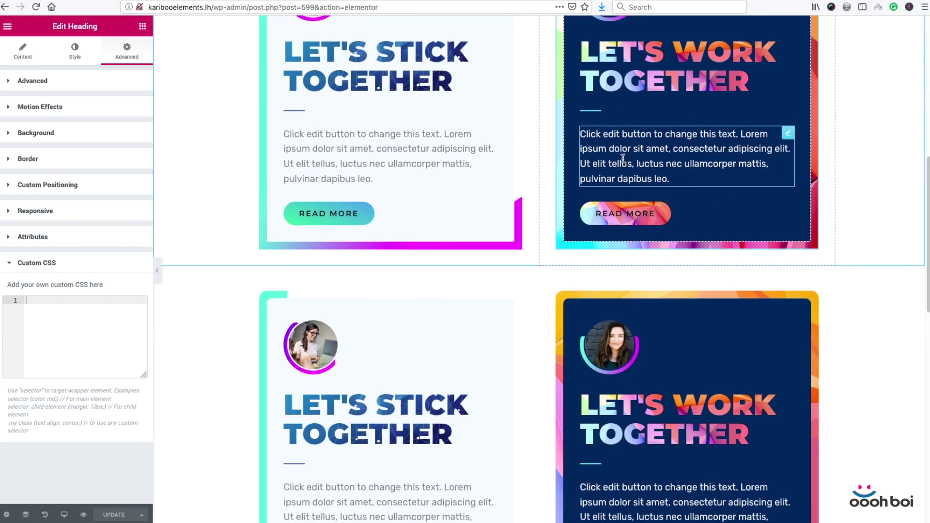
pyautogui.scroll(-5, 623, 159)
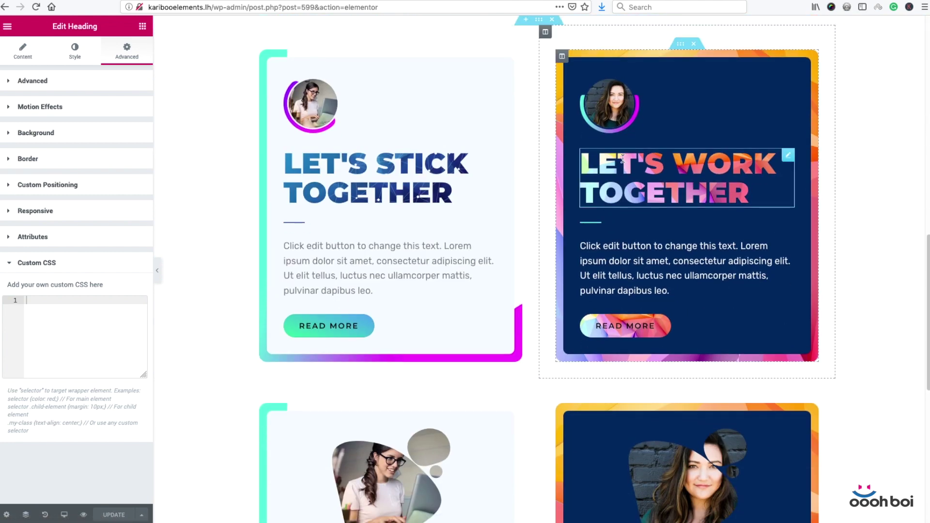
pyautogui.scroll(-9, 623, 158)
pyautogui.scroll(8, 625, 164)
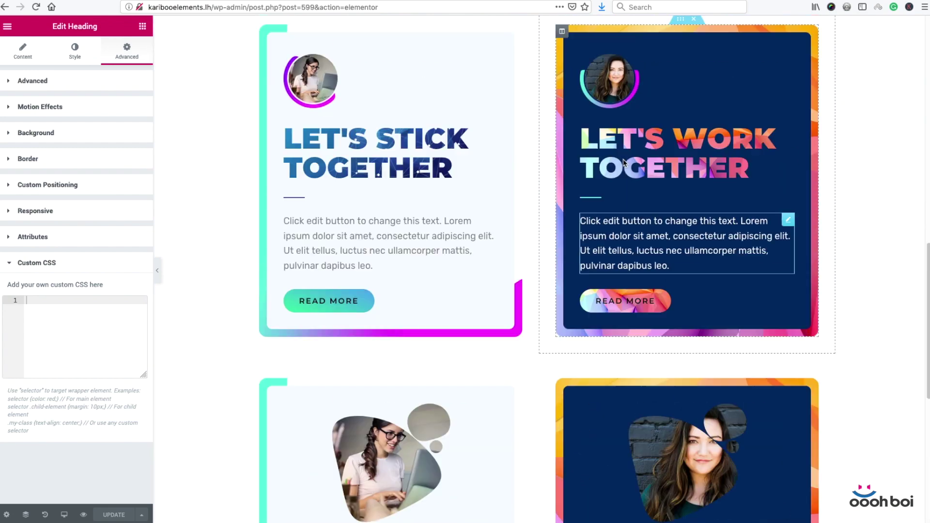
pyautogui.scroll(7, 624, 162)
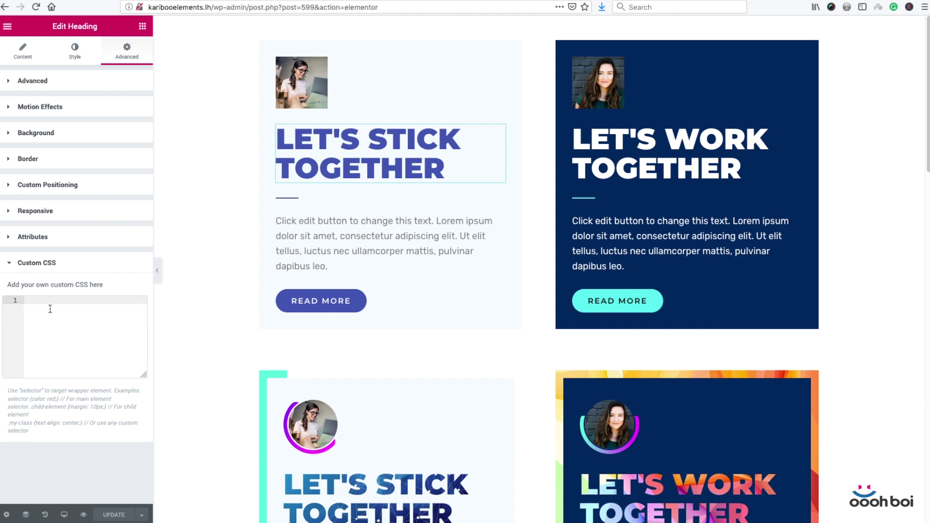
pyautogui.click(35, 313)
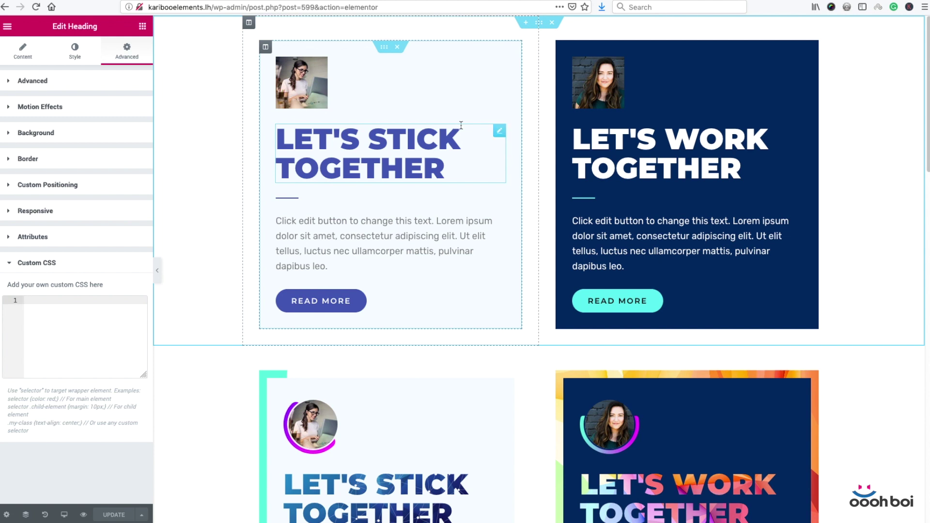
pyautogui.click(68, 133)
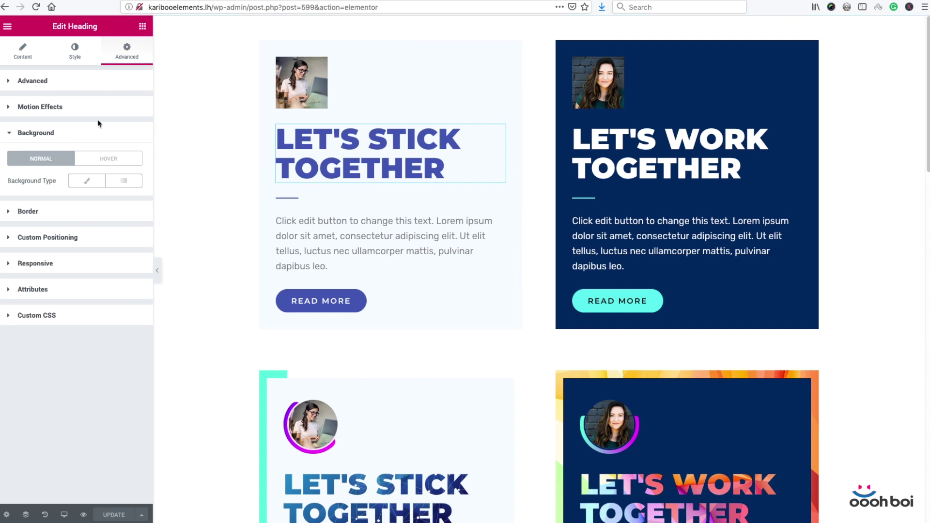
pyautogui.click(96, 133)
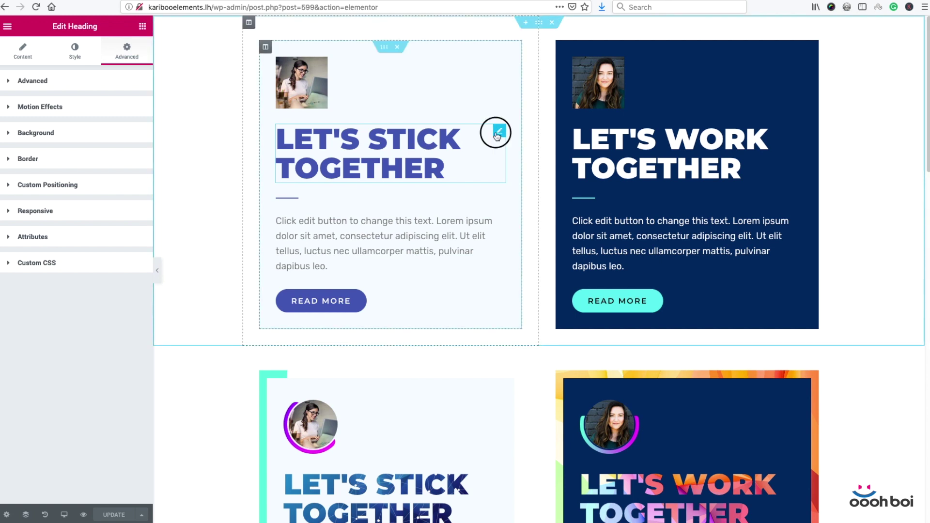
pyautogui.click(108, 263)
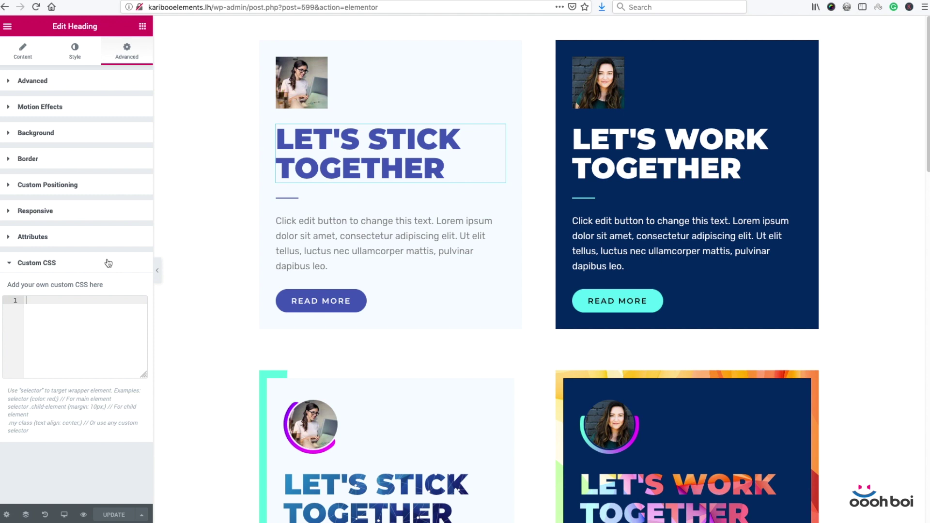
pyautogui.click(429, 165)
pyautogui.click(61, 298)
# Type 'selector' into the heading's Custom CSS editor.
pyautogui.write('selector')
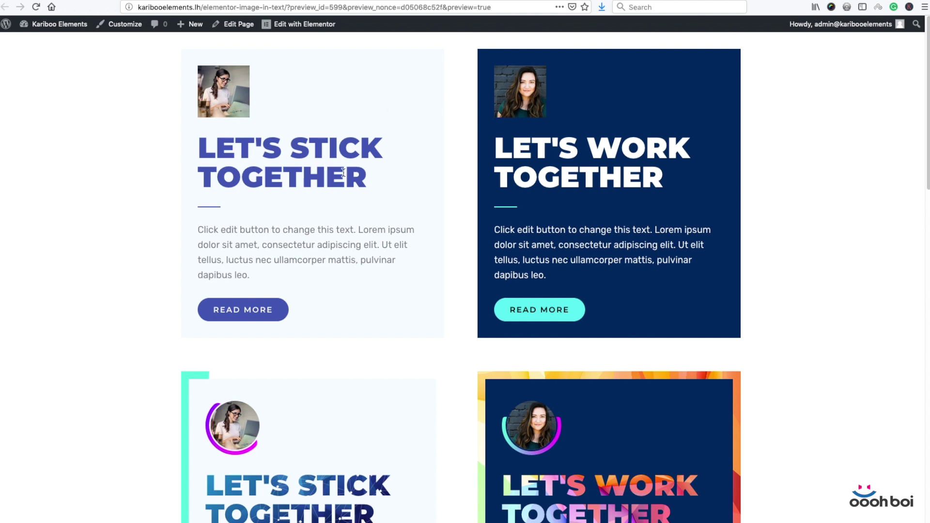
# Inspect the heading in Firefox Developer Tools and copy its elementor-heading-title class name.
pyautogui.rightClick(243, 142)
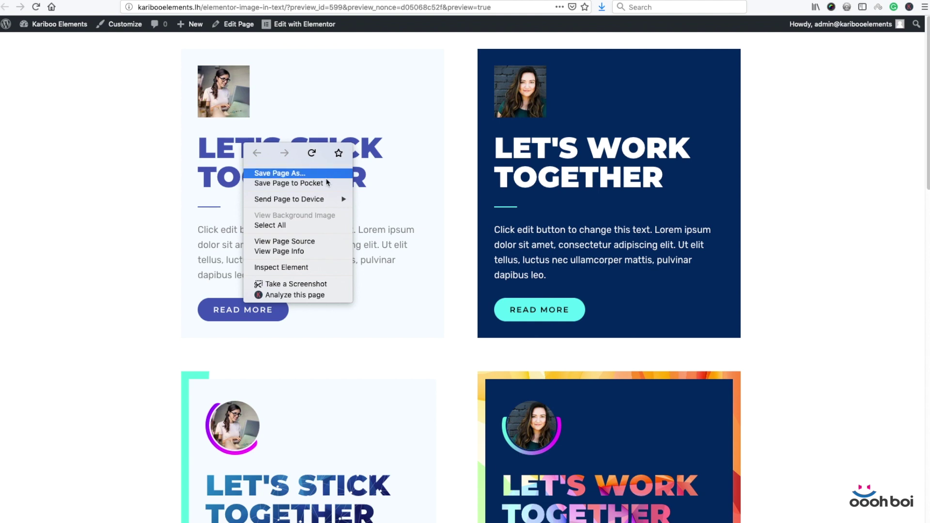
pyautogui.click(307, 268)
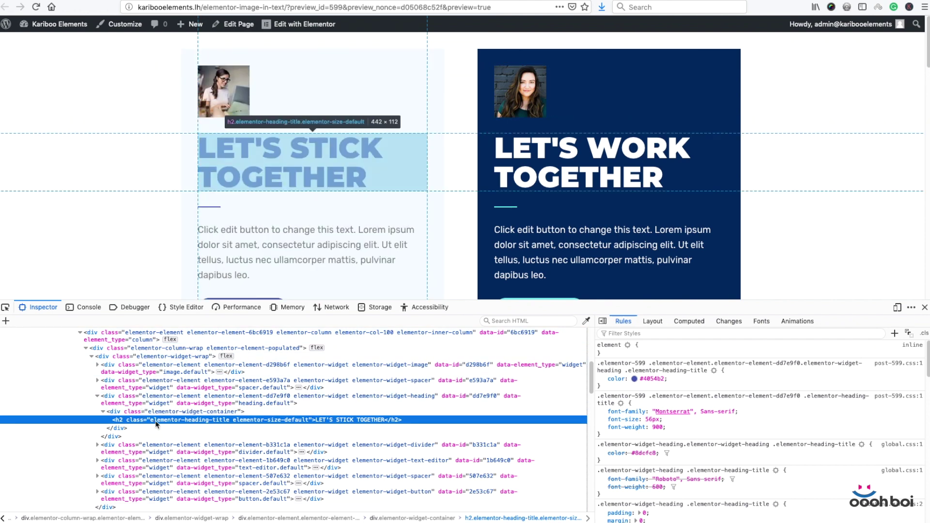
pyautogui.click(159, 421)
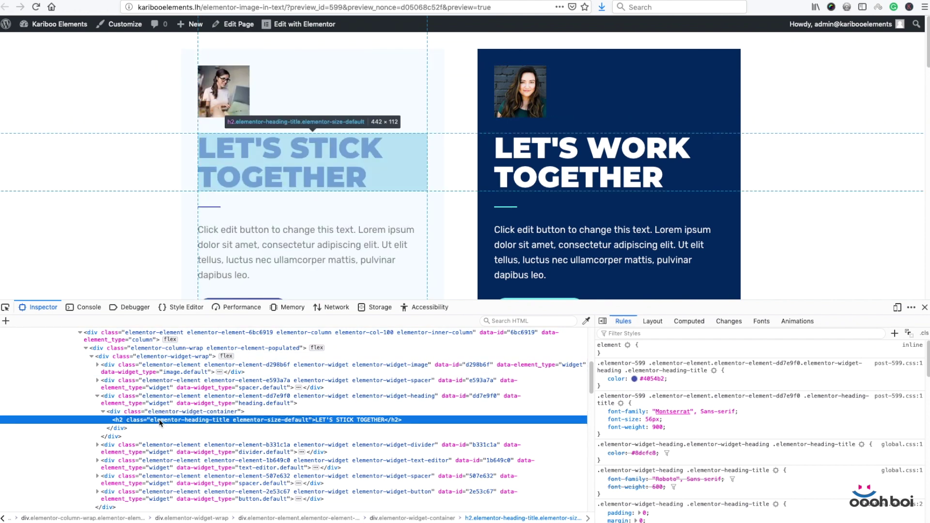
pyautogui.doubleClick(175, 421)
pyautogui.click(230, 419)
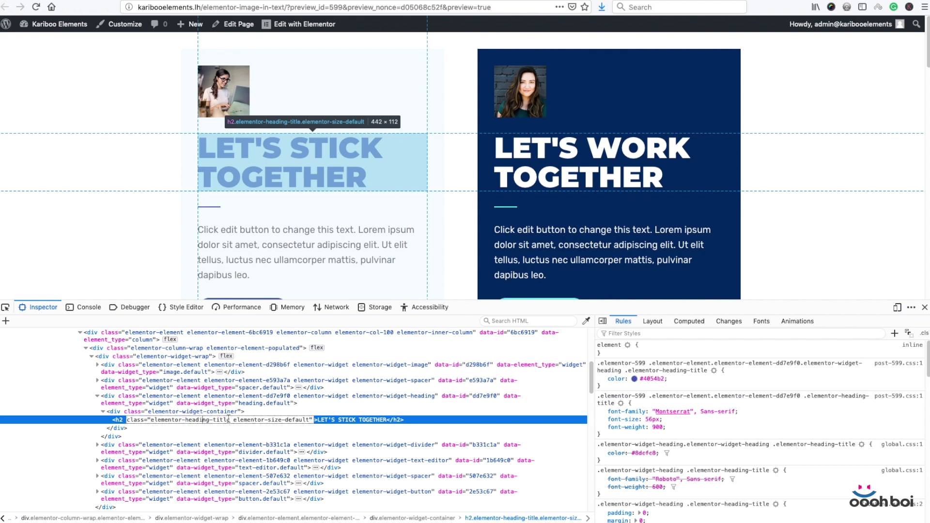
pyautogui.moveTo(231, 419); pyautogui.dragTo(151, 421)
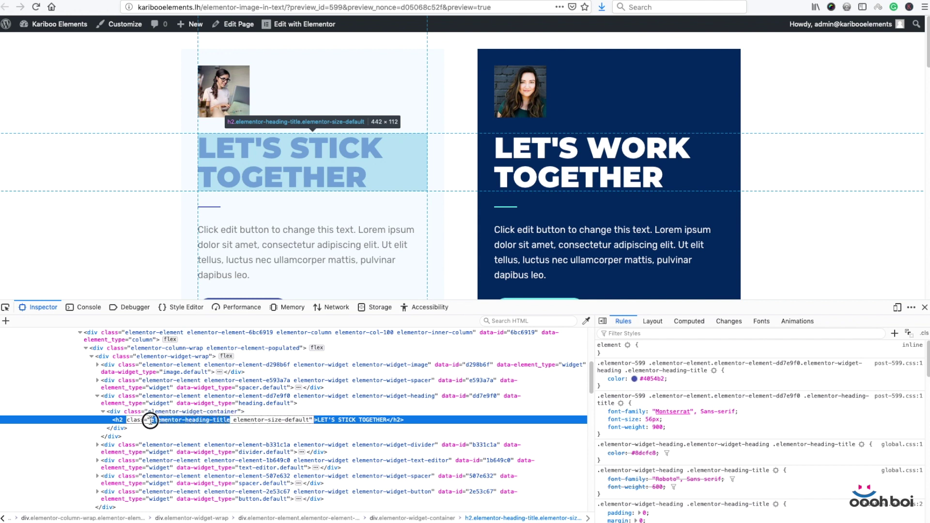
pyautogui.rightClick(160, 420)
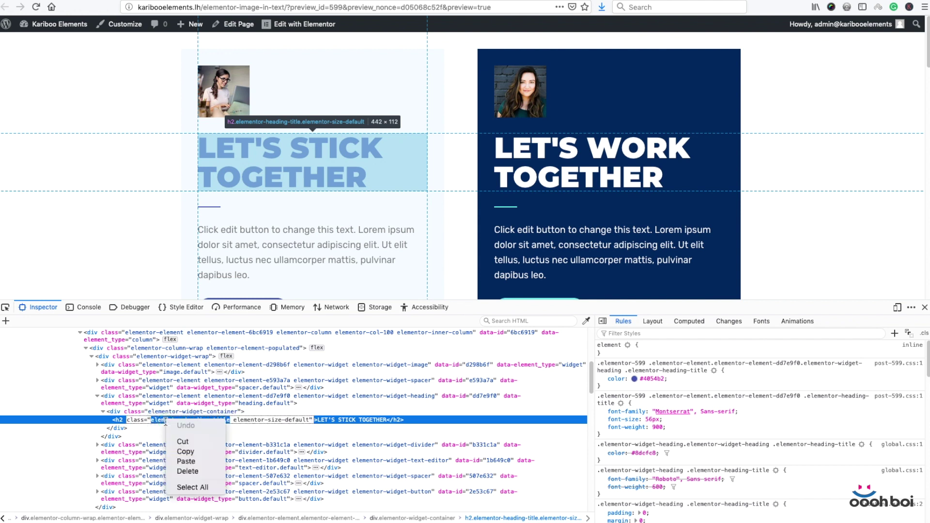
pyautogui.click(193, 452)
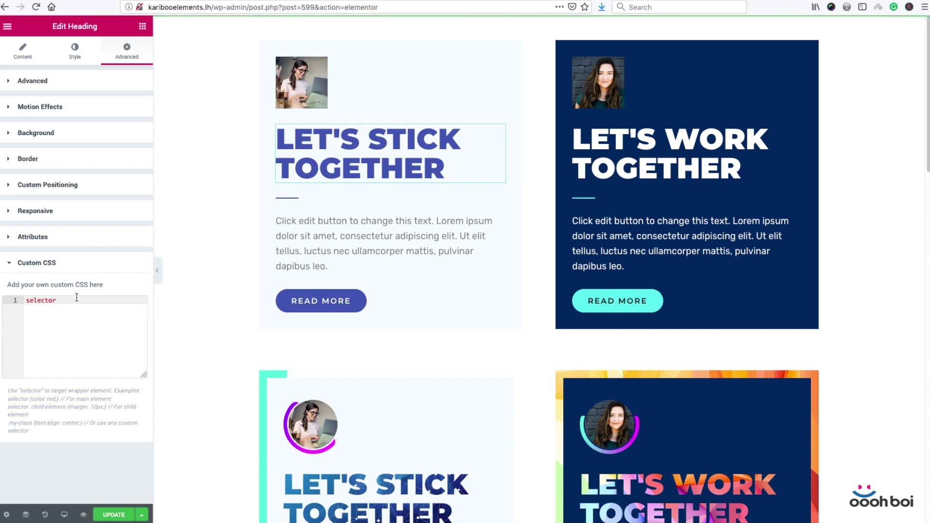
# Paste the class to form 'selector .elementor-heading-title' and open the rule's braces.
pyautogui.write('.')
pyautogui.press('super+v')
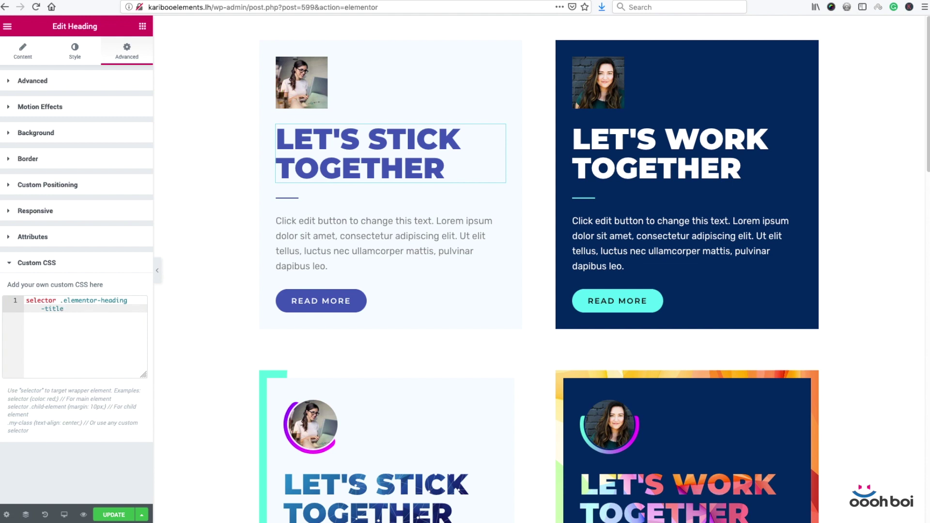
pyautogui.write('{')
pyautogui.press('Return')
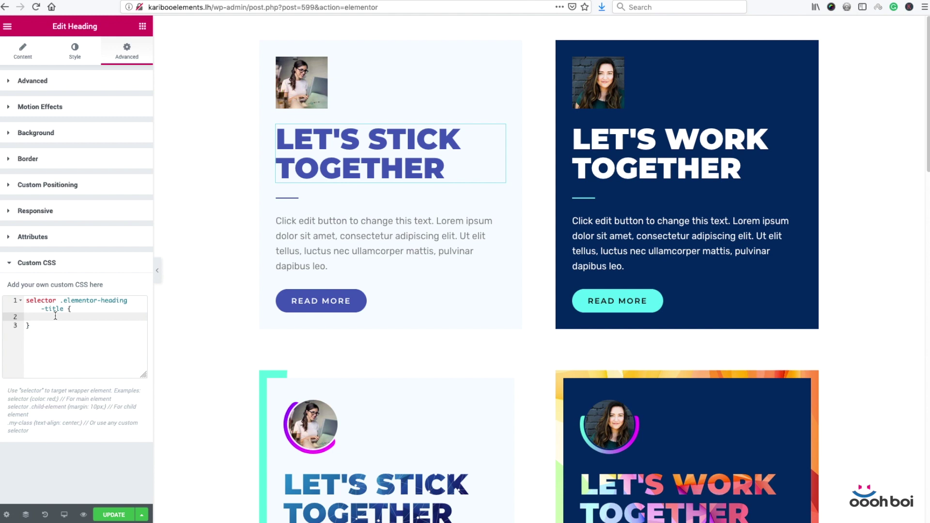
# Add a background-image: url(); declaration with an empty url.
pyautogui.write('back')
pyautogui.press('Down')
pyautogui.press('Down')
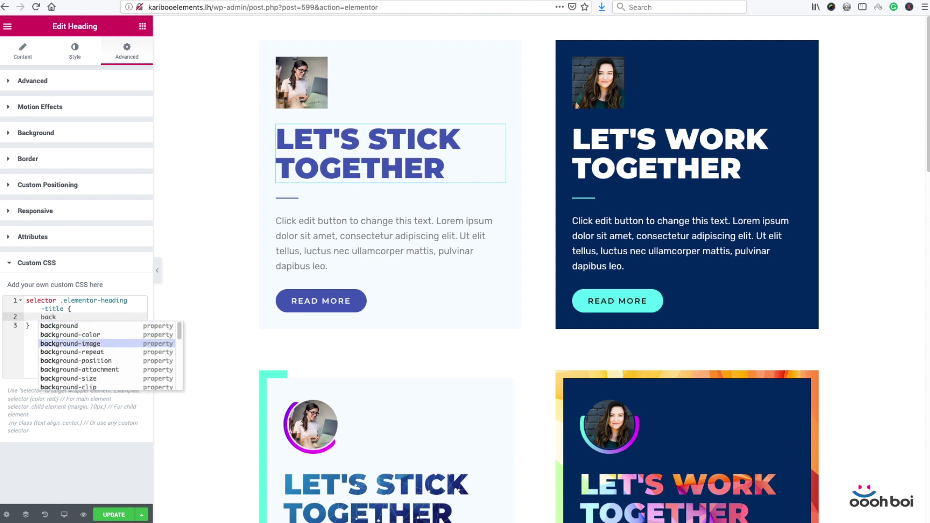
pyautogui.press('Return')
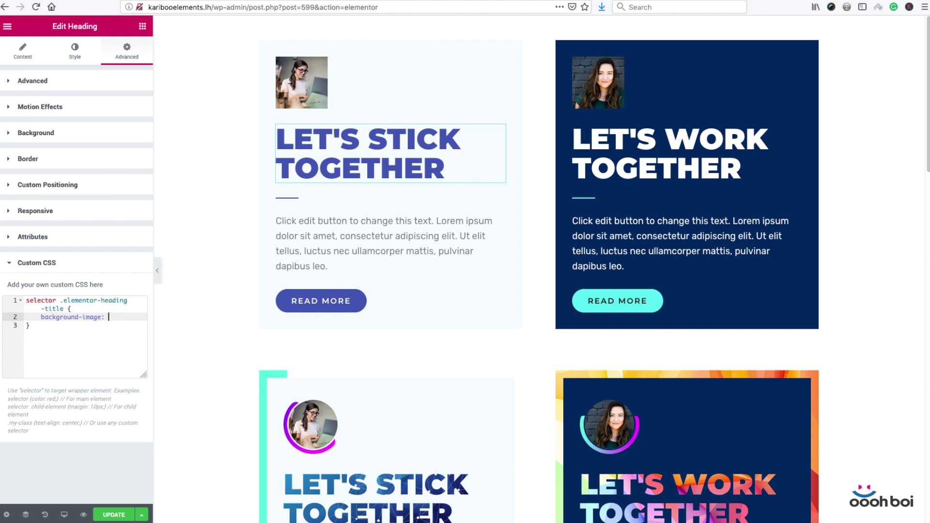
pyautogui.write('u')
pyautogui.press('BackSpace')
pyautogui.write('url()')
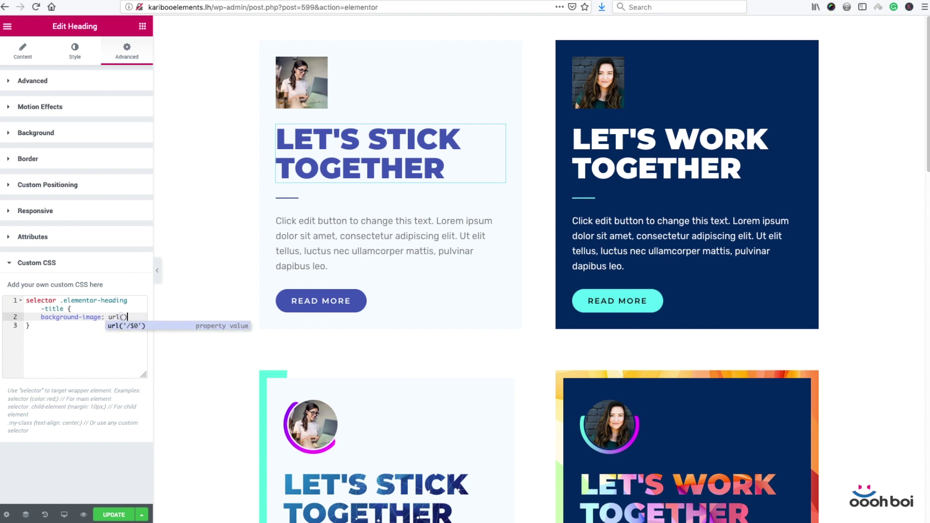
pyautogui.write(';')
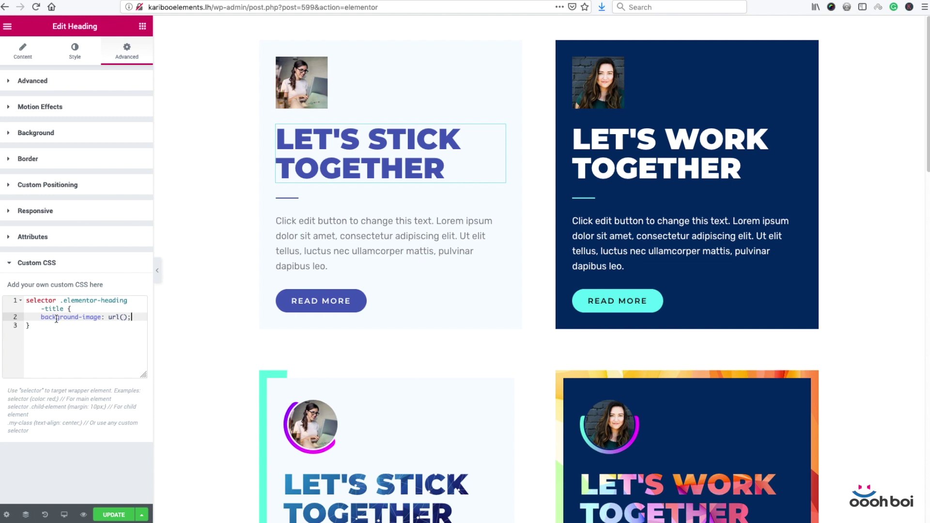
pyautogui.press('Return')
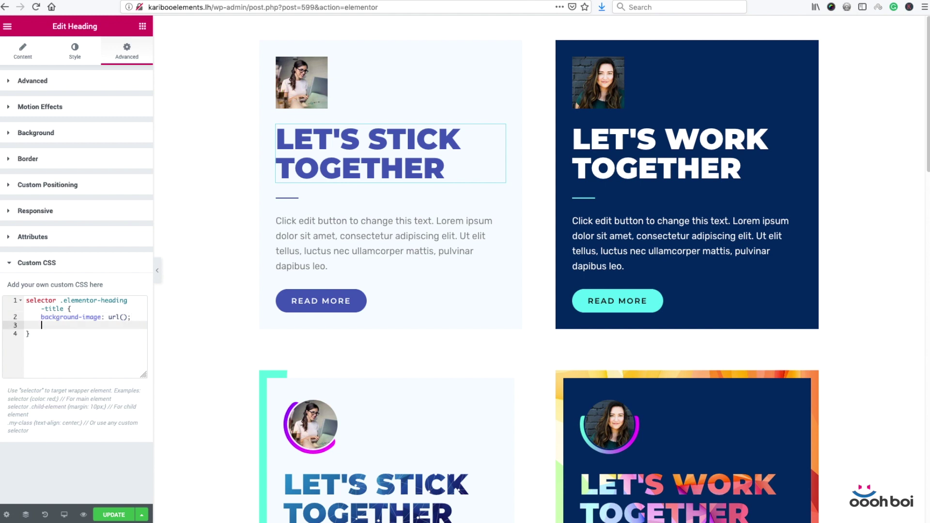
# Add background-position: center center; to the rule and start a new line.
pyautogui.write('backgr')
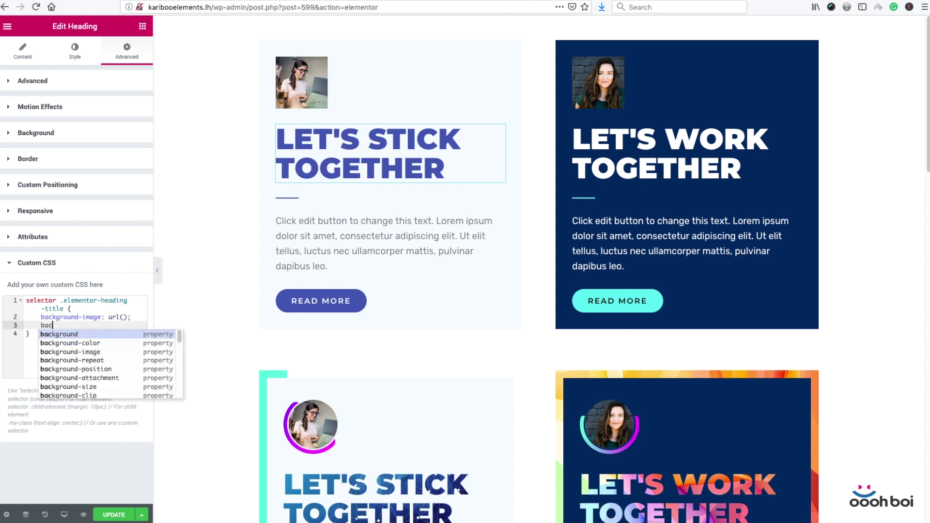
pyautogui.press('Down')
pyautogui.press('Down')
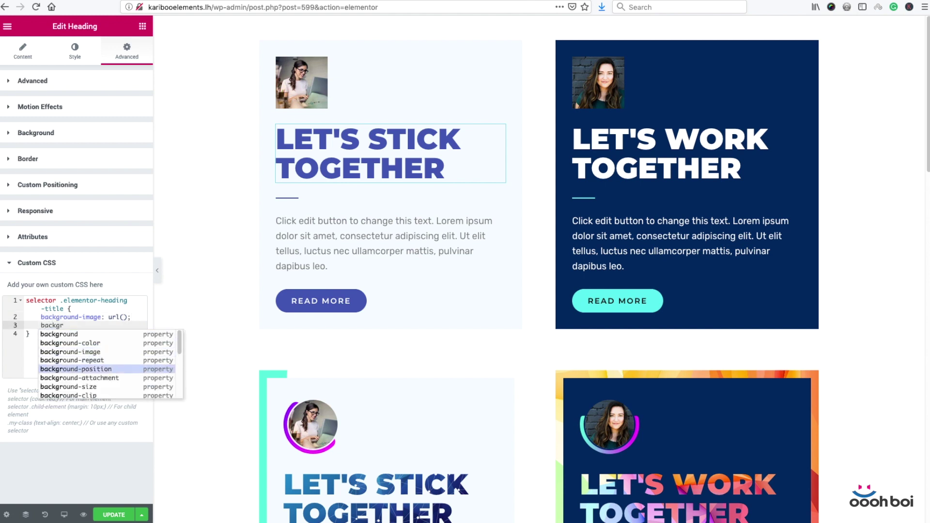
pyautogui.press('Return')
pyautogui.write('center')
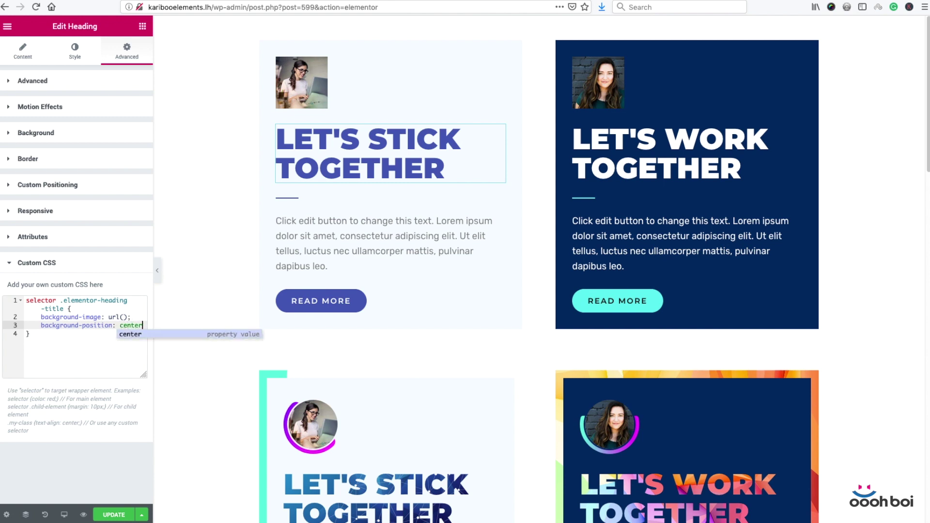
pyautogui.press('Return')
pyautogui.write('center cent')
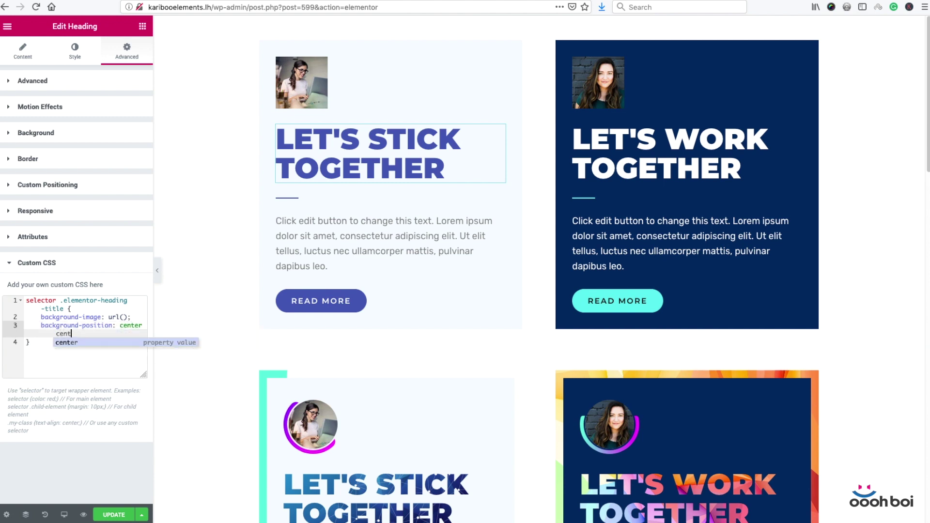
pyautogui.write('r;')
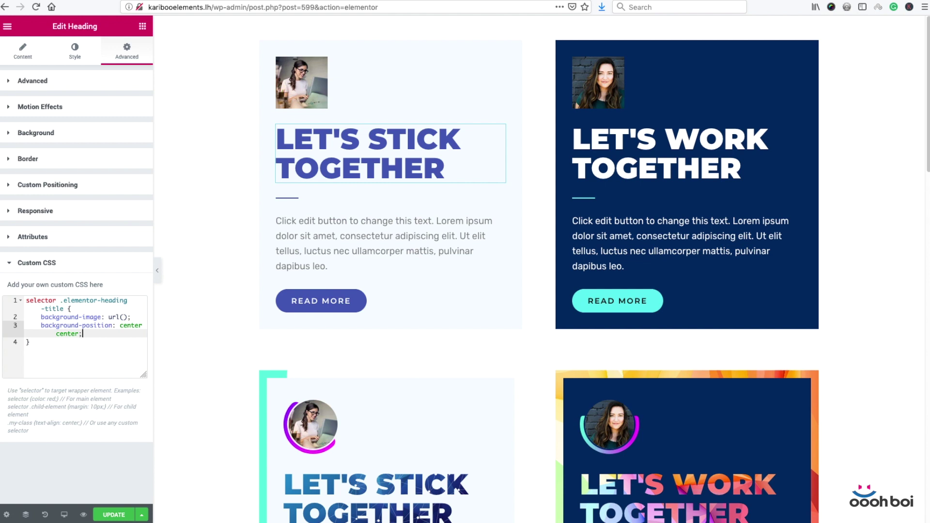
pyautogui.press('Return')
# Add background-size: cover; and background-clip: text; declarations to the heading's rule.
pyautogui.write('backgr')
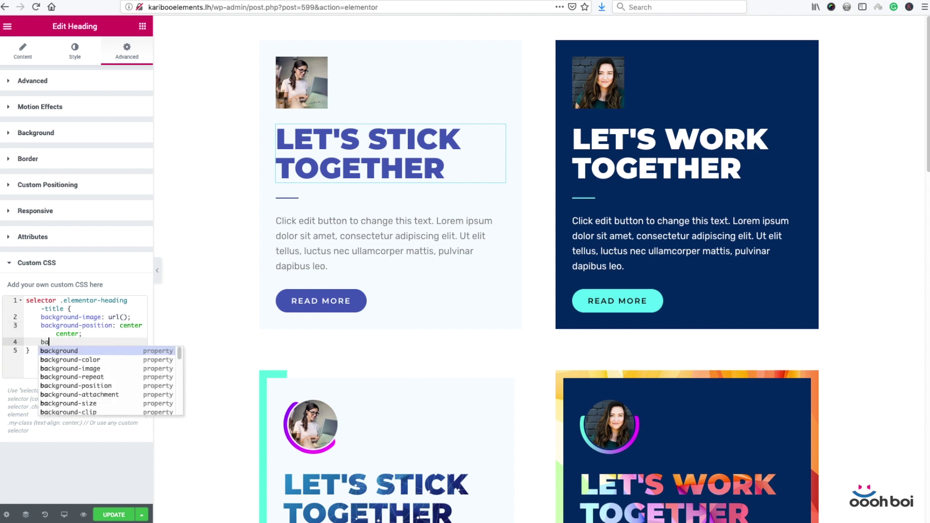
pyautogui.press('Down')
pyautogui.press('Down')
pyautogui.press('Down')
pyautogui.press('Down')
pyautogui.press('Down')
pyautogui.press('Down')
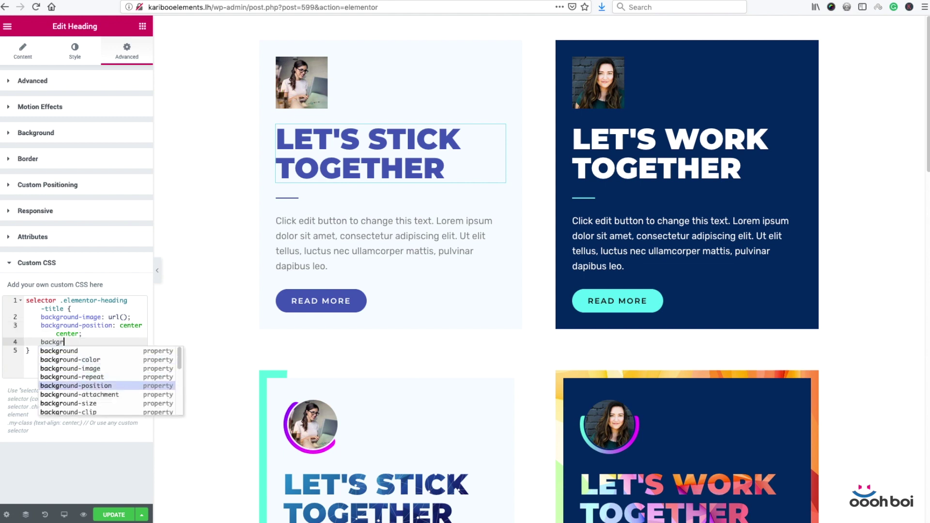
pyautogui.press('Return')
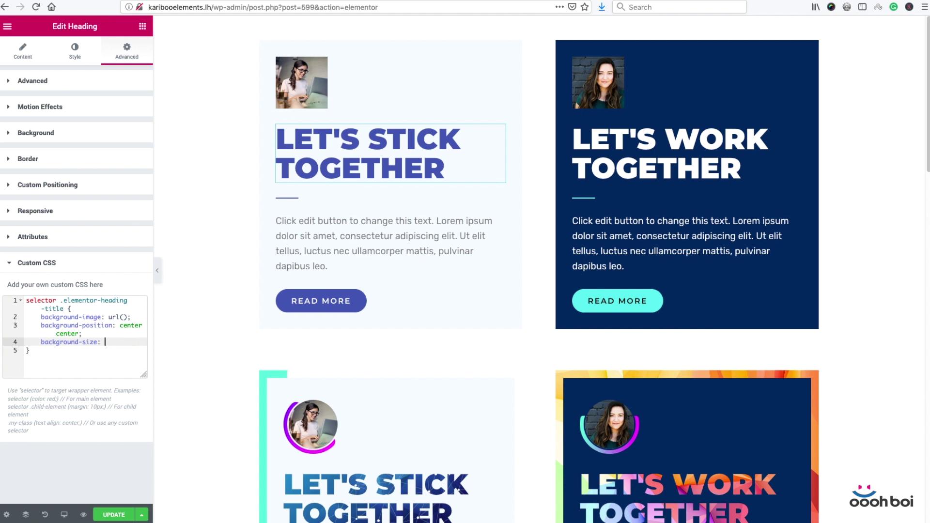
pyautogui.write('cover;')
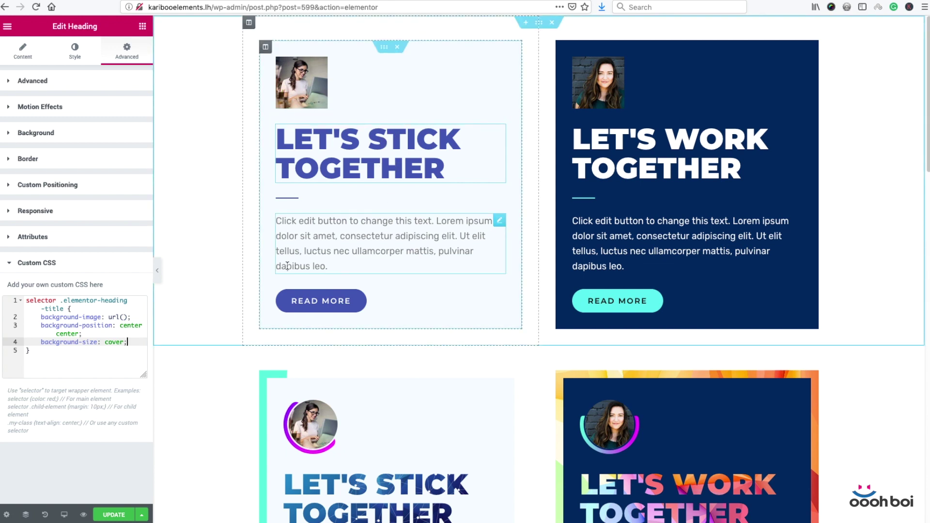
pyautogui.press('Return')
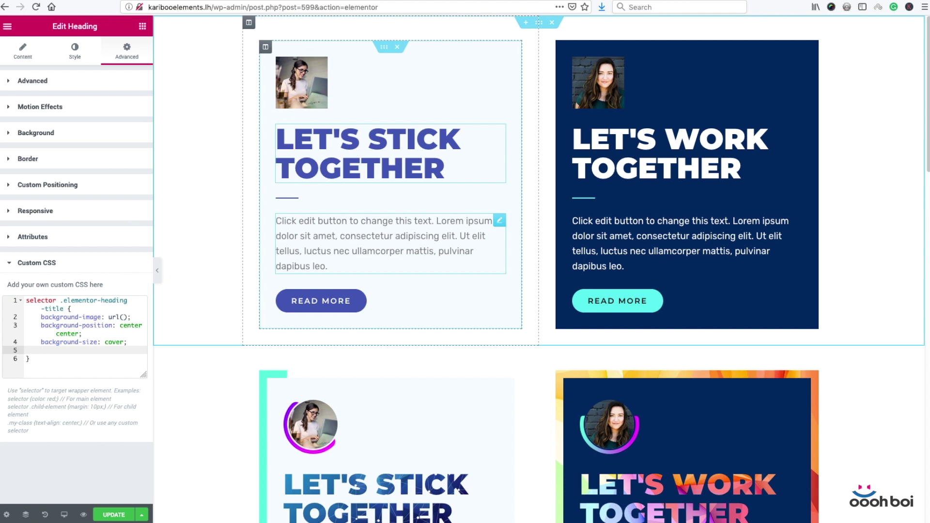
pyautogui.write('background')
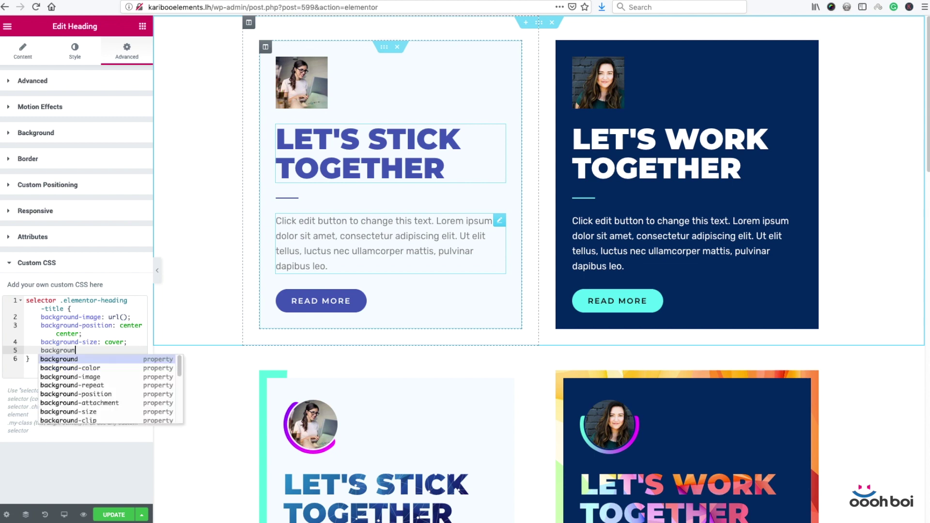
pyautogui.press('Down')
pyautogui.press('Down')
pyautogui.press('Down')
pyautogui.press('Down')
pyautogui.press('Down')
pyautogui.press('Down')
pyautogui.press('Down')
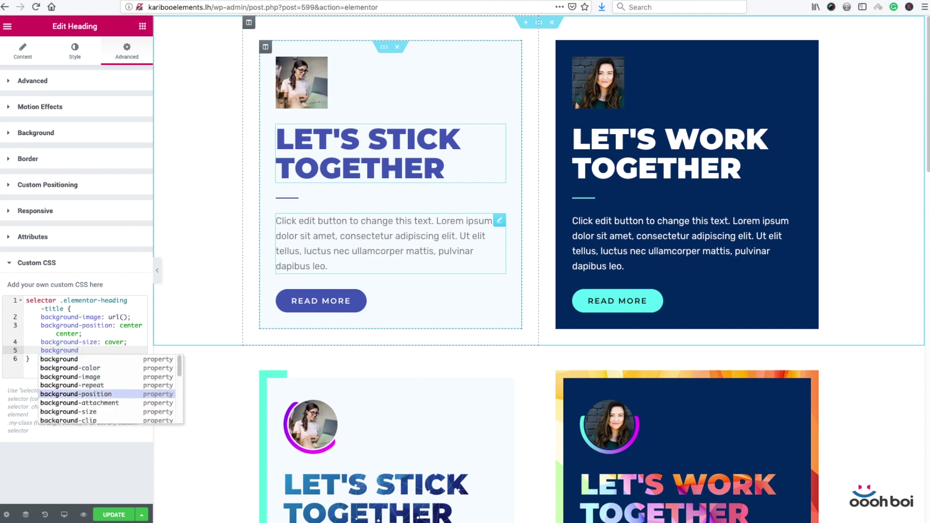
pyautogui.press('Return')
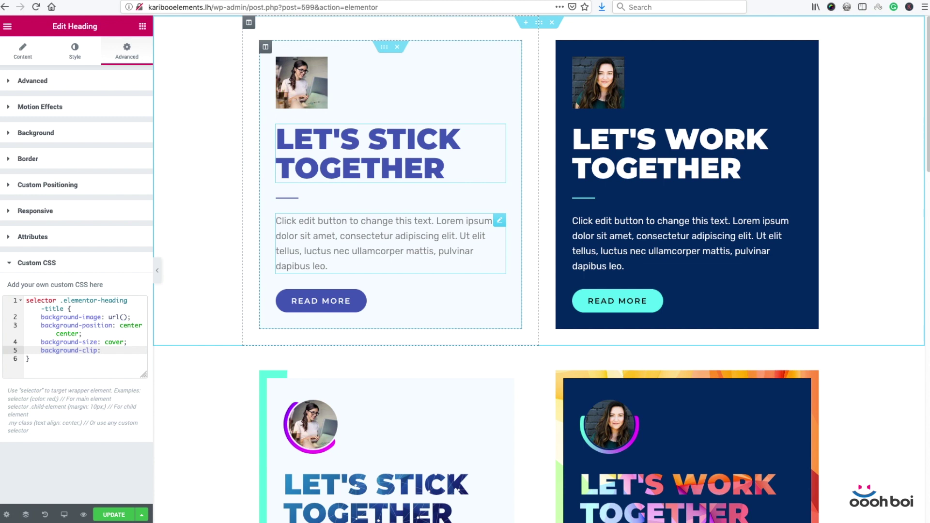
pyautogui.write('text;')
# Add -webkit-background-clip: text; to the rule and bring up the heading's Background settings.
pyautogui.press('Return')
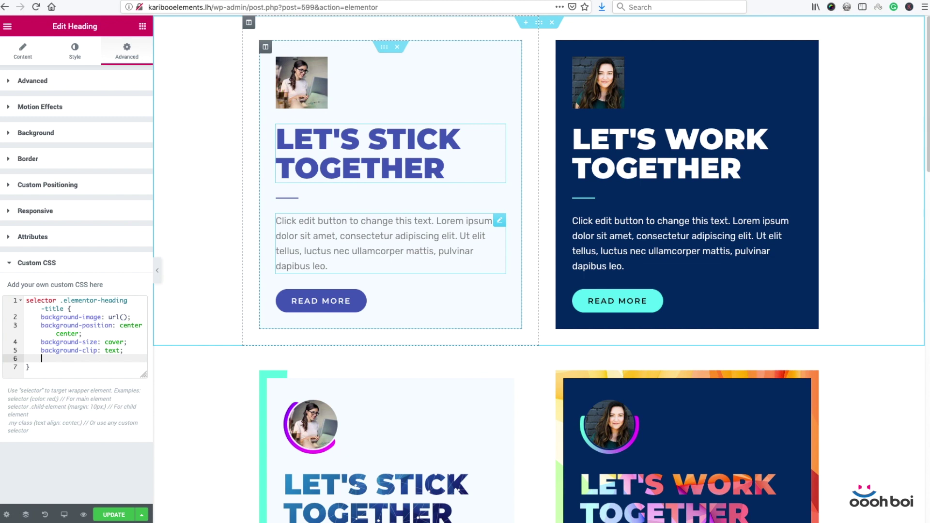
pyautogui.write('-web')
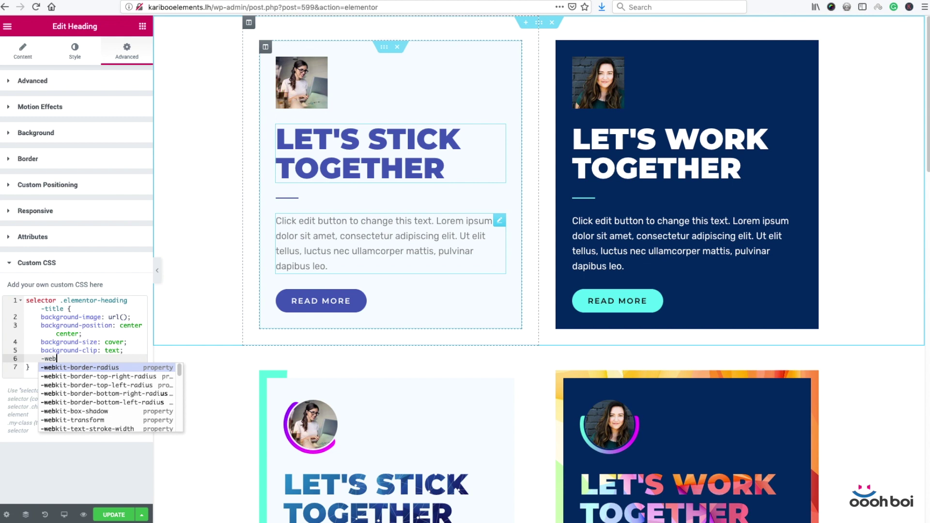
pyautogui.write('kit-back')
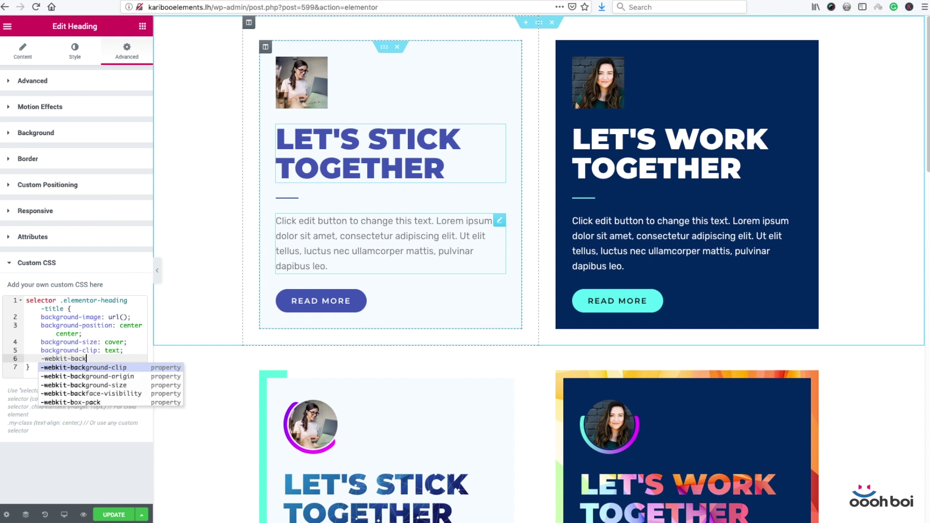
pyautogui.press('Return')
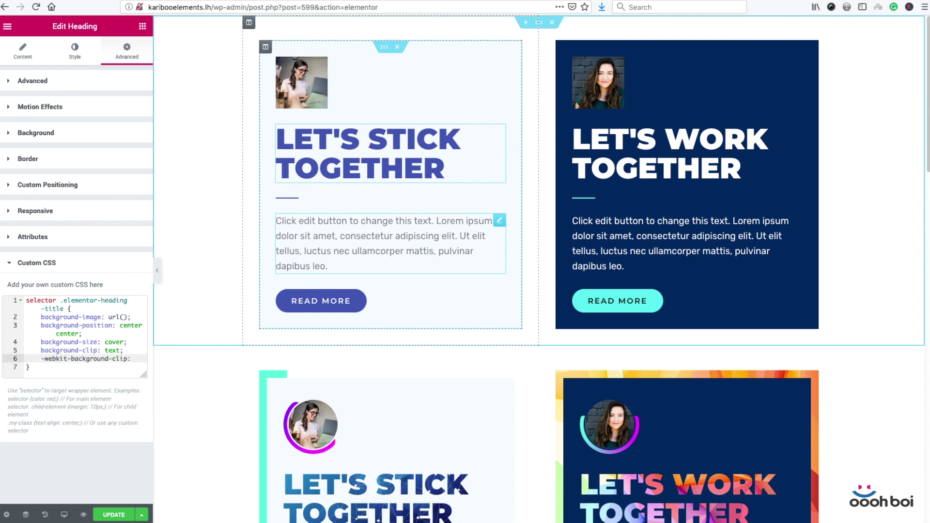
pyautogui.write('text;')
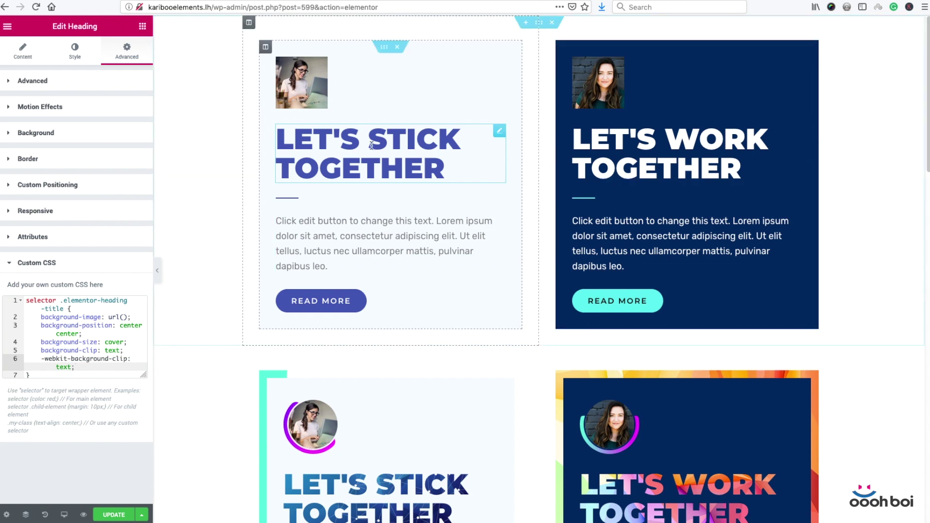
pyautogui.click(125, 317)
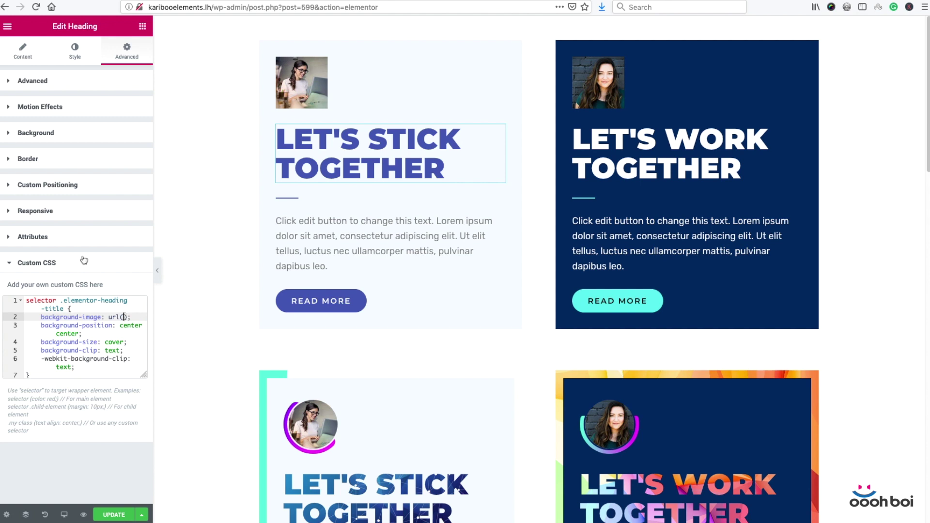
pyautogui.click(52, 136)
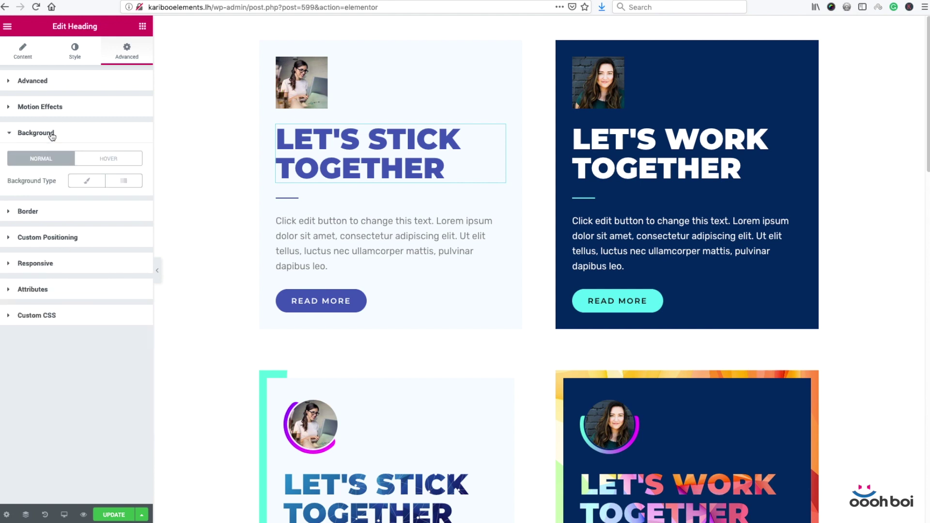
# Set Background Type to Classic and open the Media Library from the Image placeholder.
pyautogui.click(85, 182)
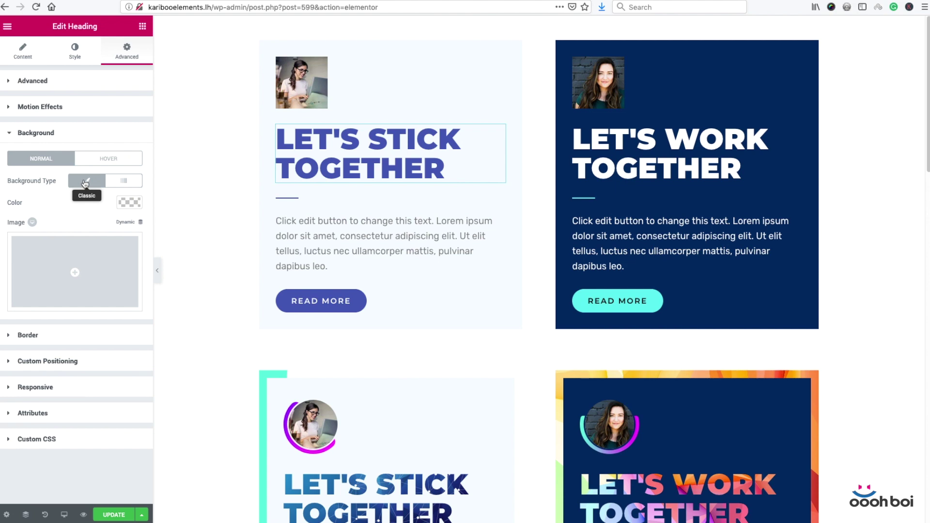
pyautogui.click(101, 253)
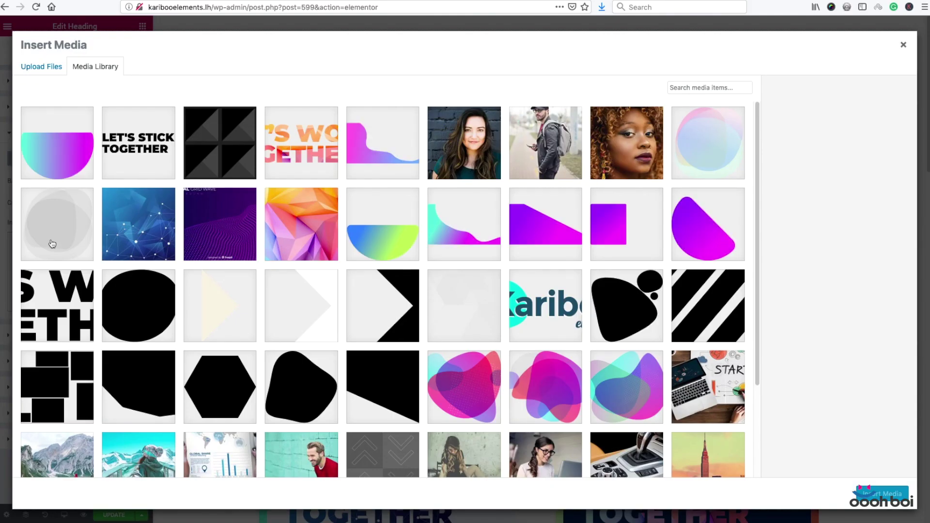
# Select tech-background.jpg and copy its file URL from the attachment details.
pyautogui.click(153, 221)
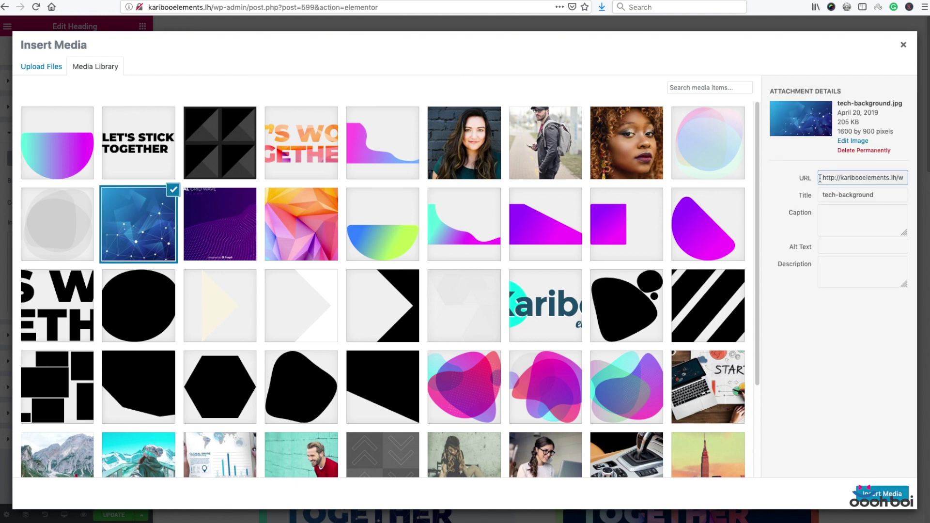
pyautogui.moveTo(820, 178); pyautogui.dragTo(867, 179)
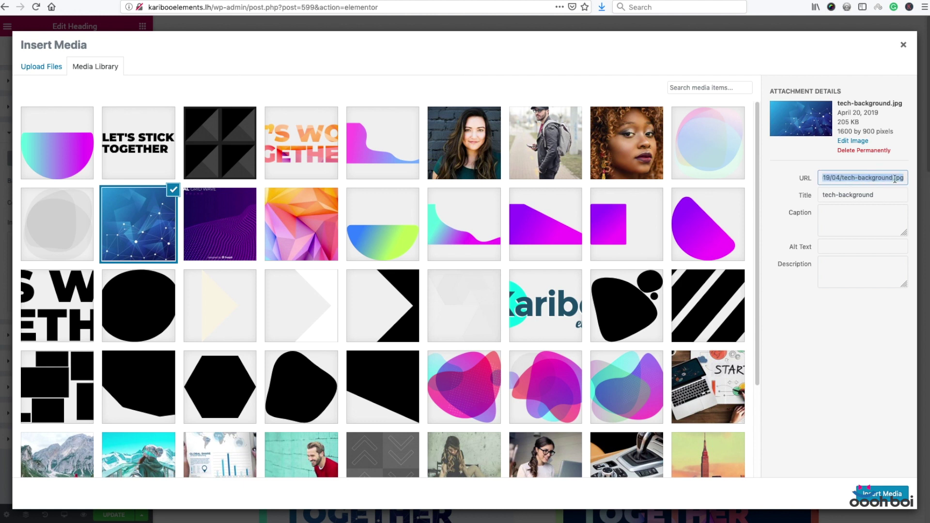
pyautogui.rightClick(867, 179)
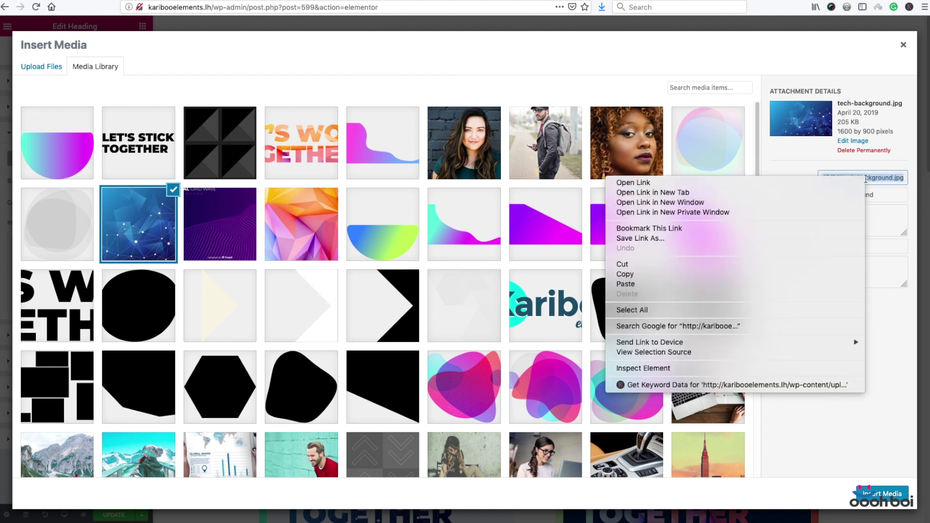
pyautogui.click(758, 274)
# Close the media library, turn Classic background off, and paste the tech-background.jpg URL into url().
pyautogui.click(903, 45)
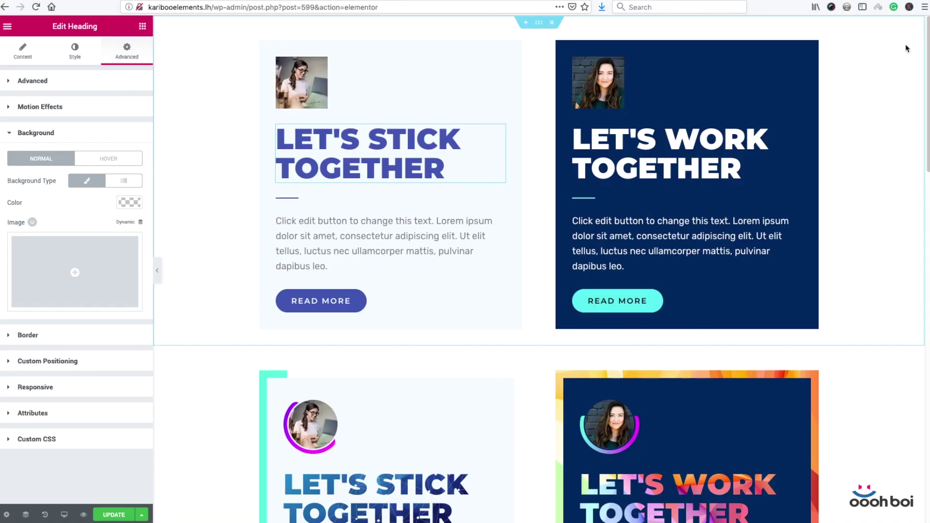
pyautogui.click(87, 181)
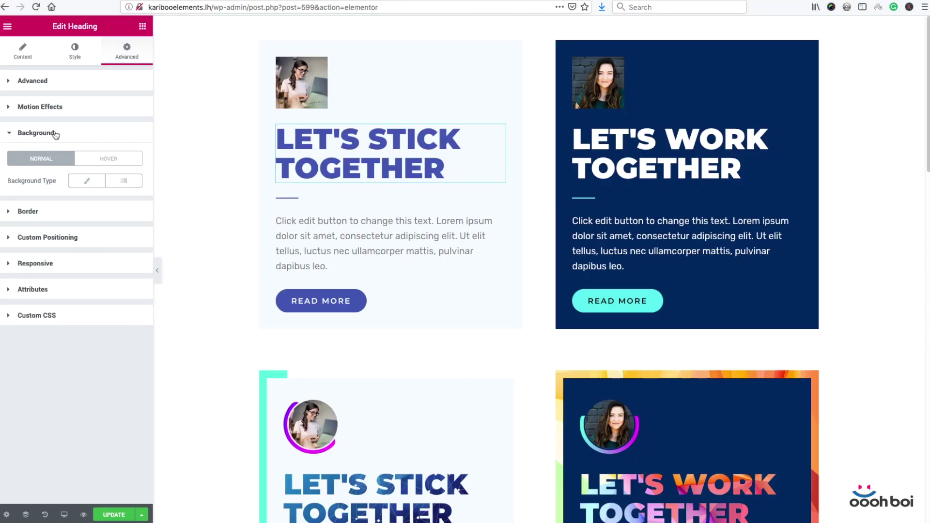
pyautogui.click(55, 134)
pyautogui.click(61, 264)
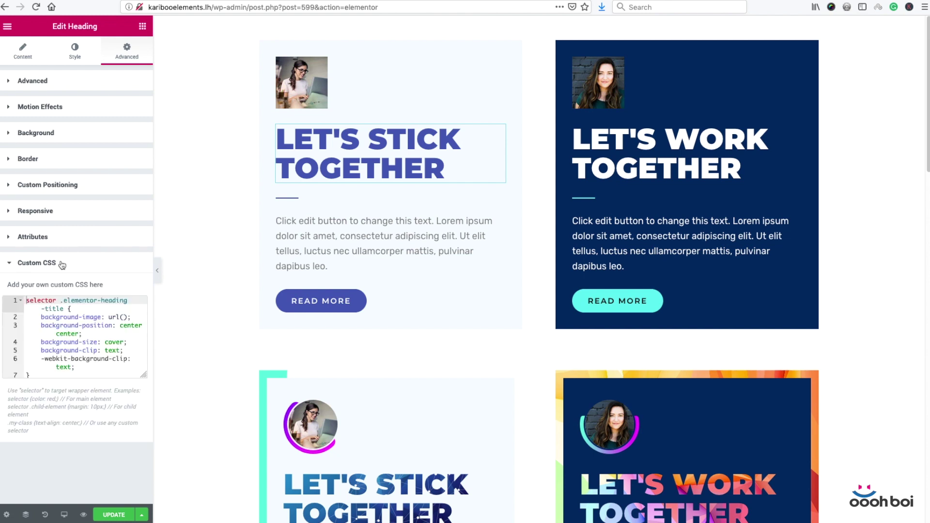
pyautogui.click(124, 318)
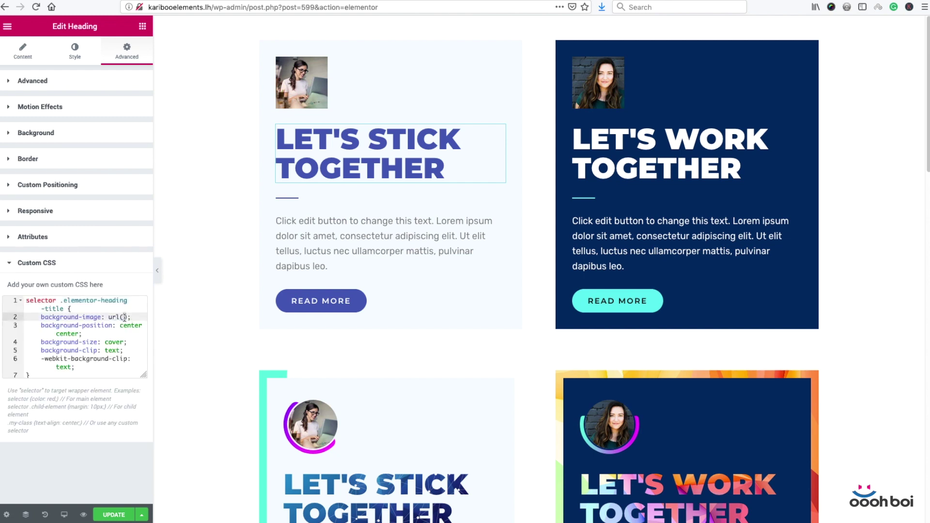
pyautogui.press('super+v')
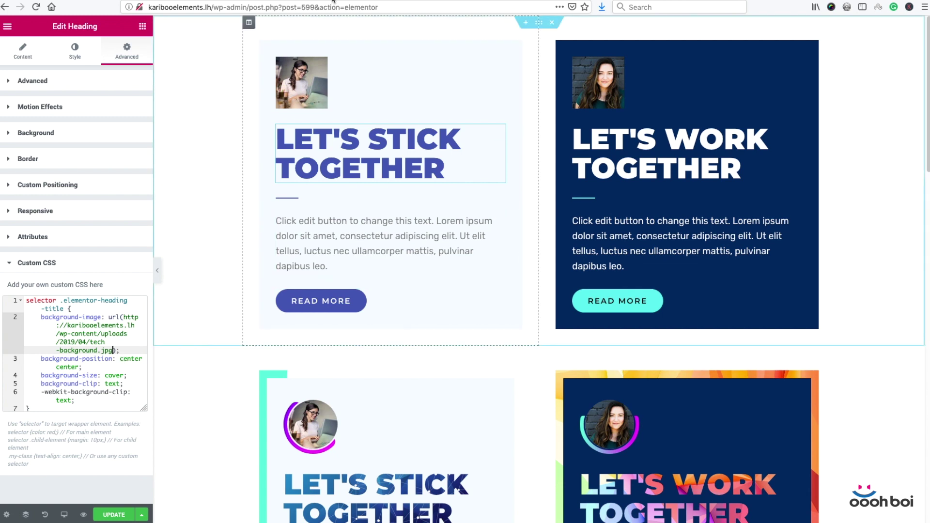
# Set the LET'S STICK TOGETHER heading's text colour to fully transparent and save the page.
pyautogui.click(75, 51)
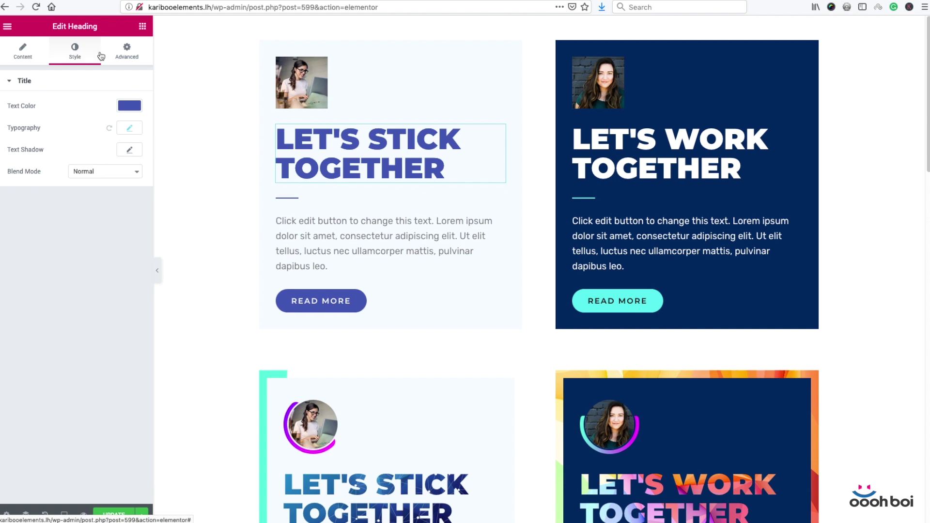
pyautogui.click(129, 105)
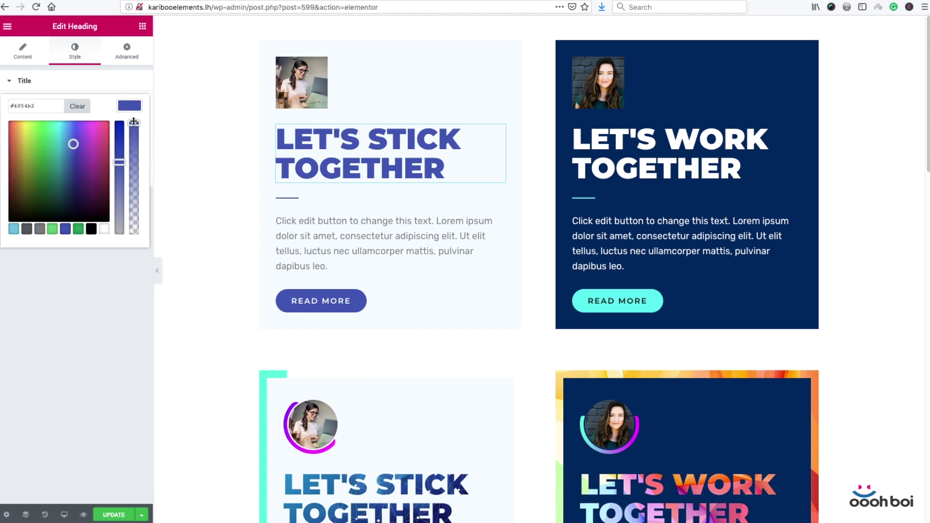
pyautogui.moveTo(134, 122); pyautogui.dragTo(130, 245)
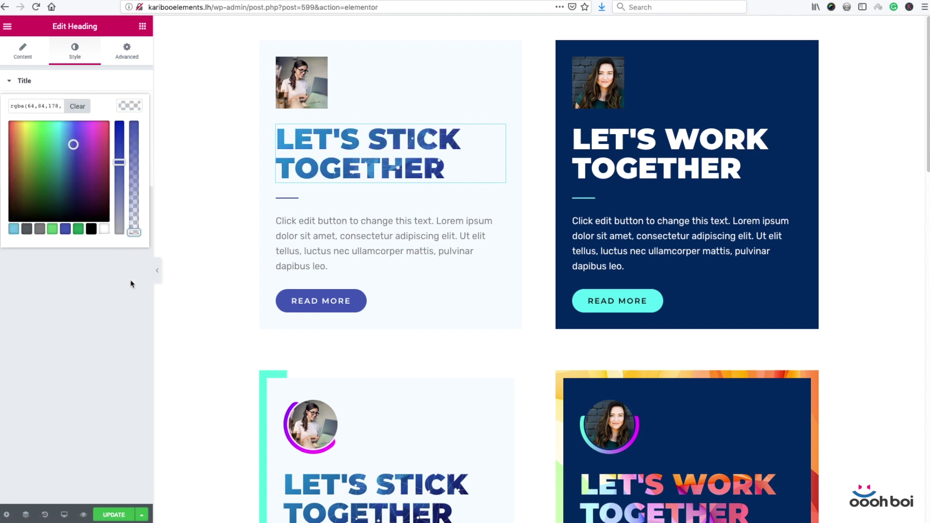
pyautogui.click(129, 58)
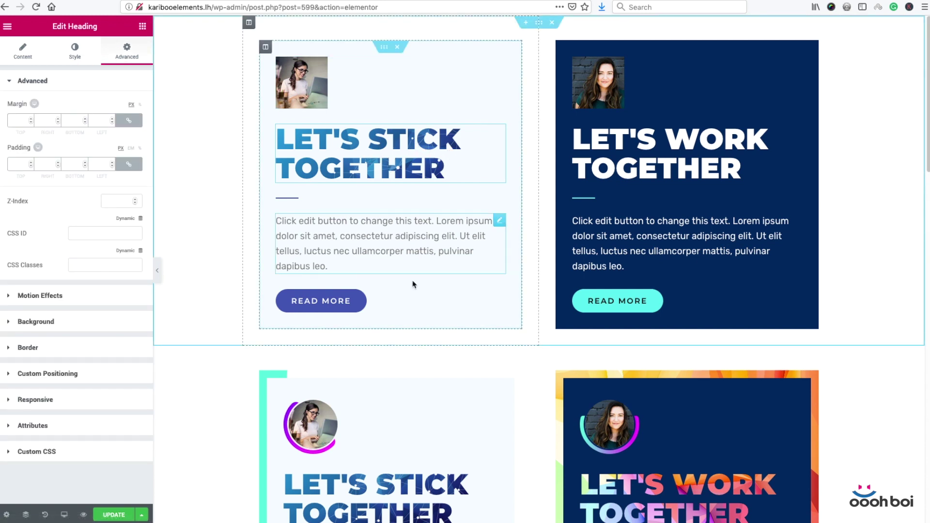
pyautogui.click(109, 517)
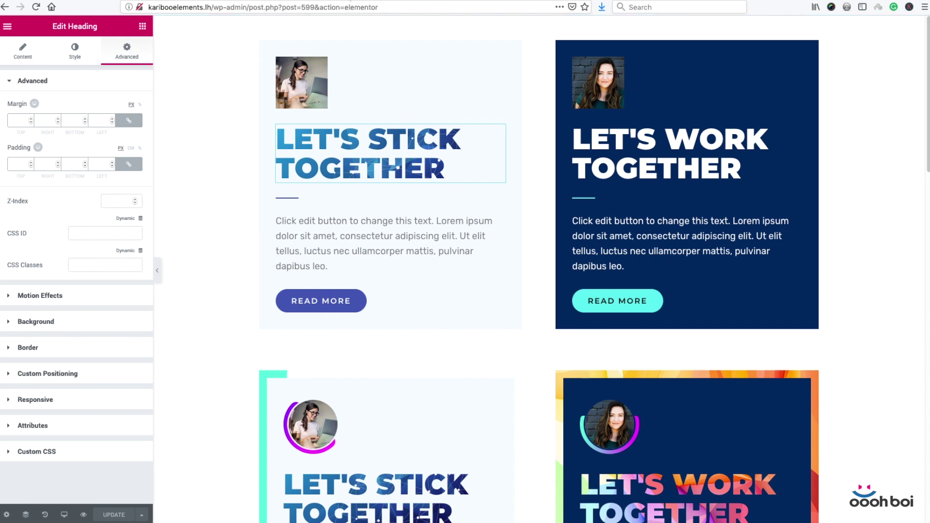
pyautogui.hotkey('ctrl', 'Tab')
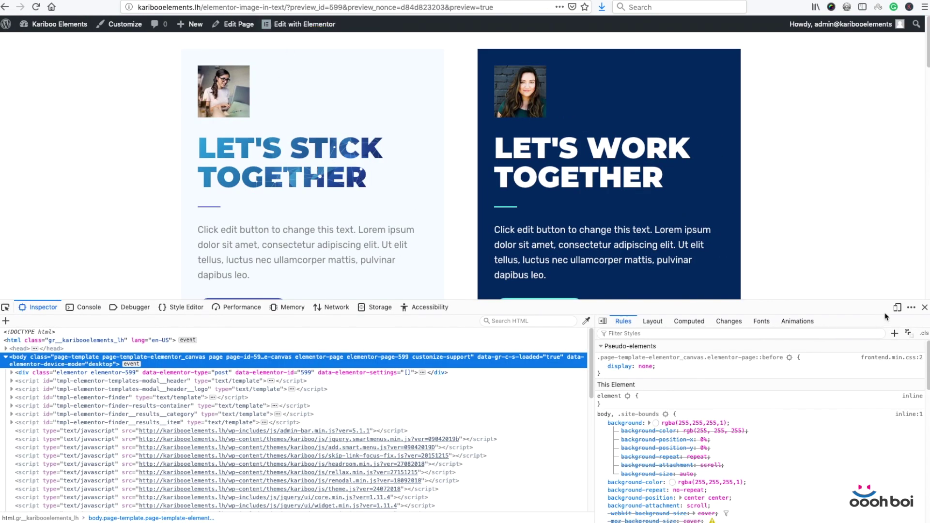
# Close the Firefox developer tools panel and bring the Chrome window forward.
pyautogui.click(924, 307)
pyautogui.moveTo(588, 515)
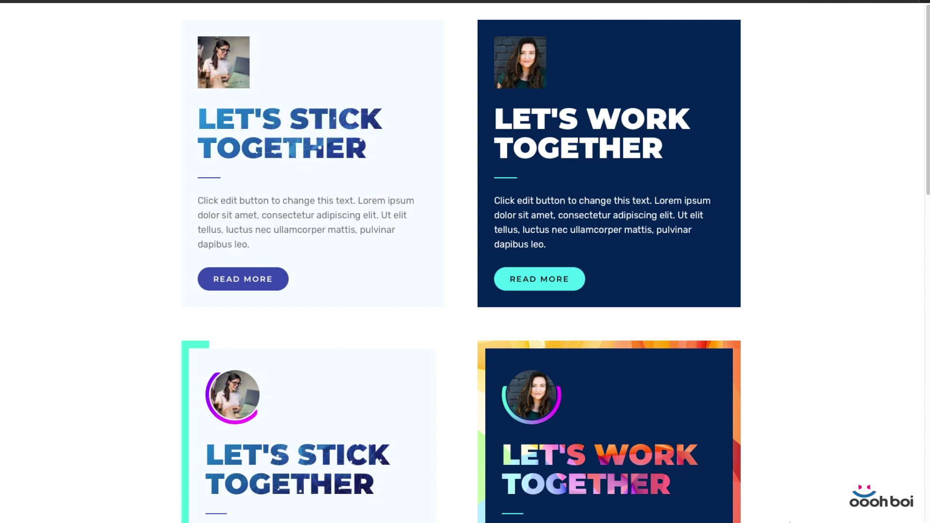
pyautogui.moveTo(772, 514)
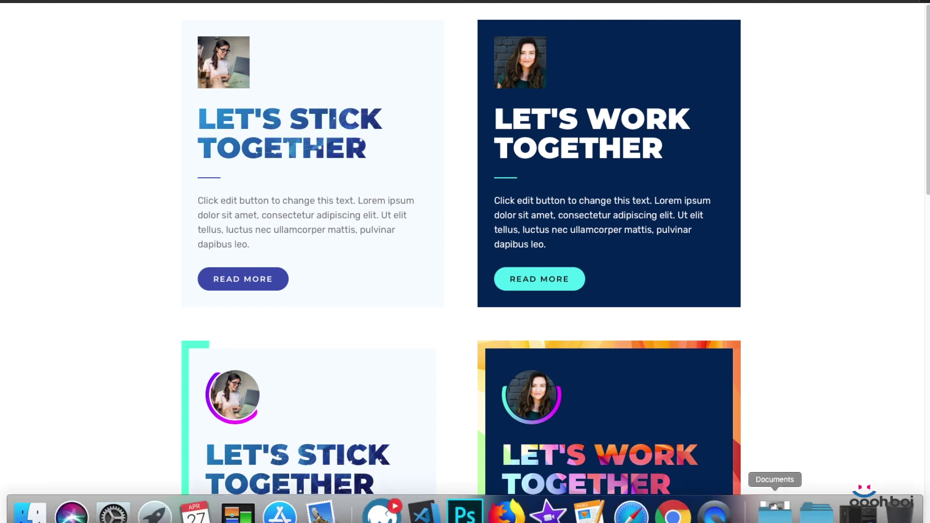
pyautogui.click(679, 513)
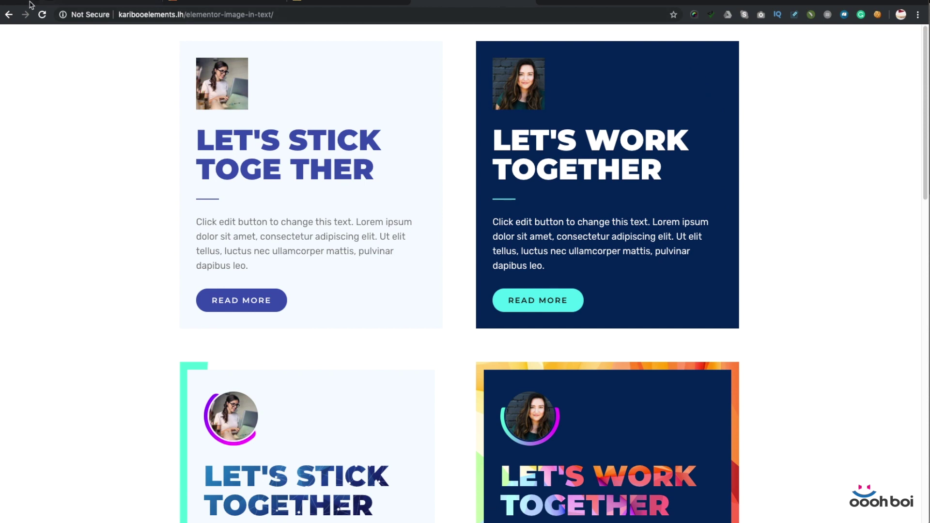
# Reload the live page in Chrome to check the image-filled heading, then return to Firefox.
pyautogui.click(42, 15)
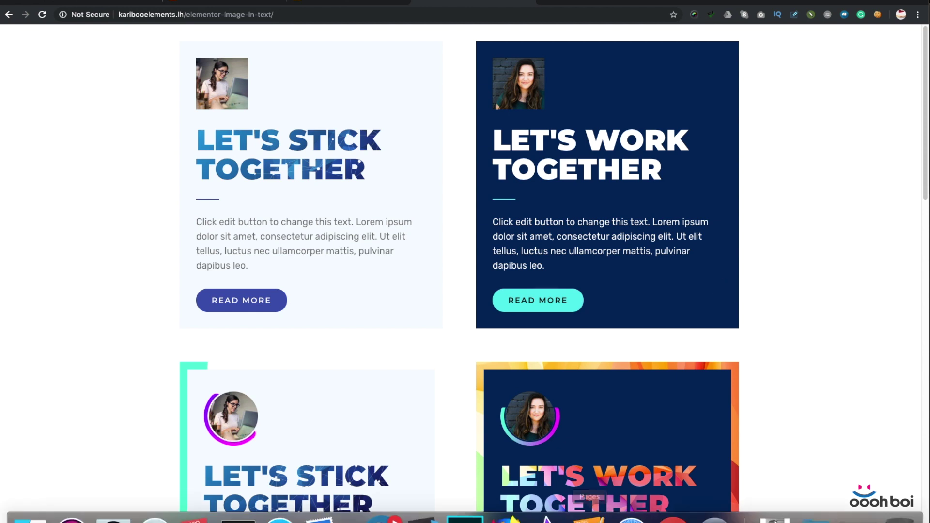
pyautogui.click(507, 516)
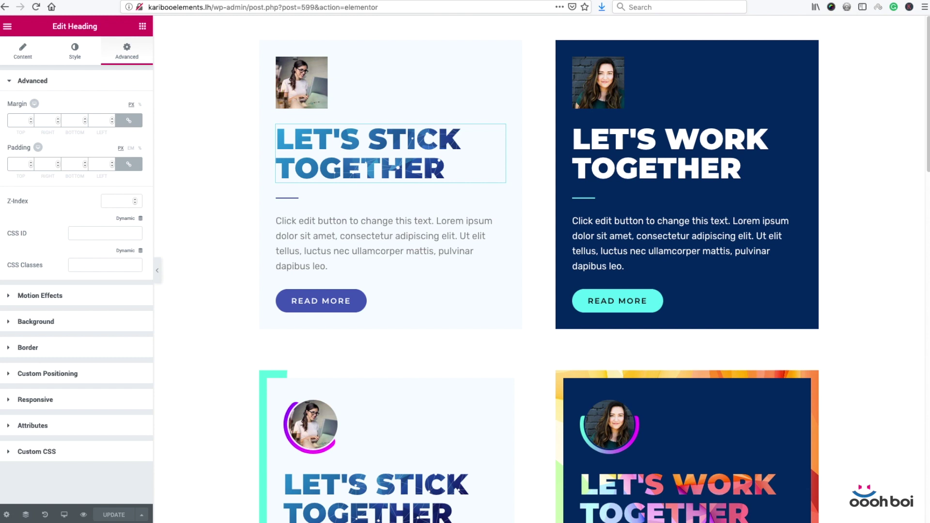
# Comment out the tech-background.jpg background-image line and add an empty line after the opening brace.
pyautogui.click(23, 451)
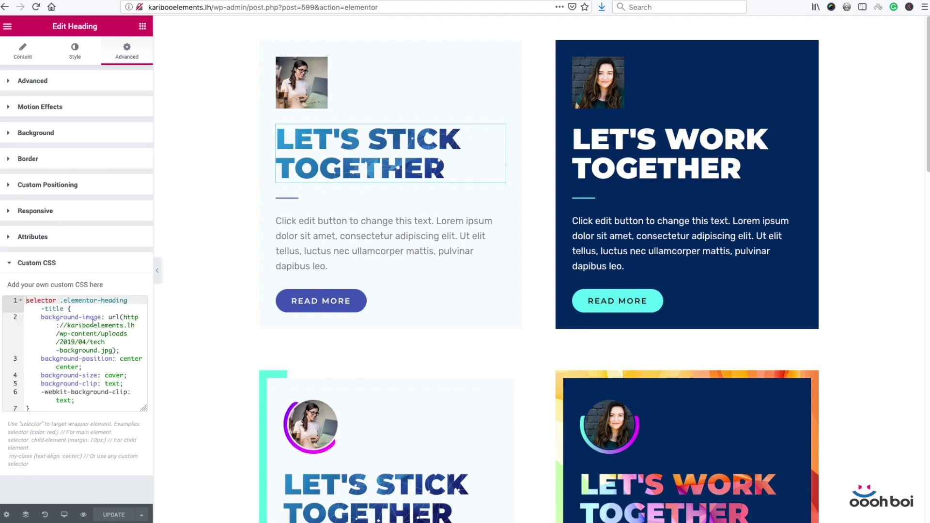
pyautogui.click(40, 317)
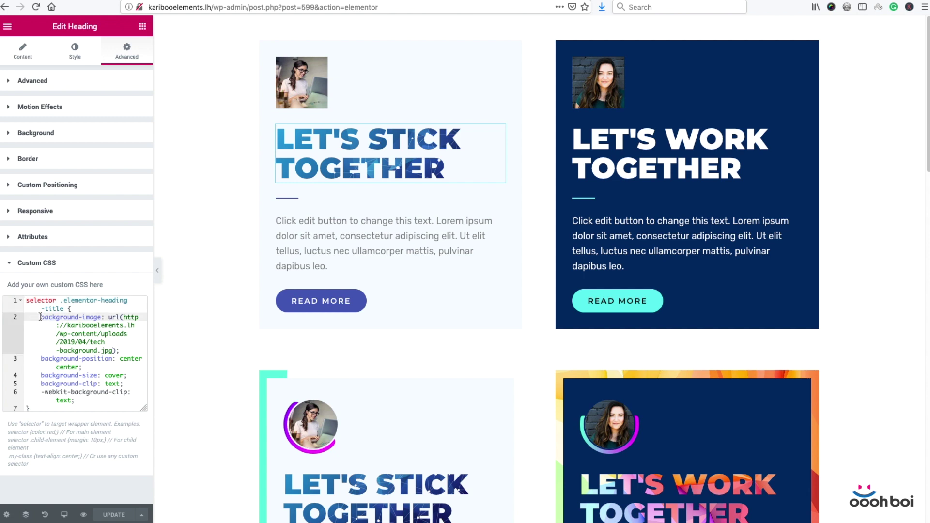
pyautogui.write('/*')
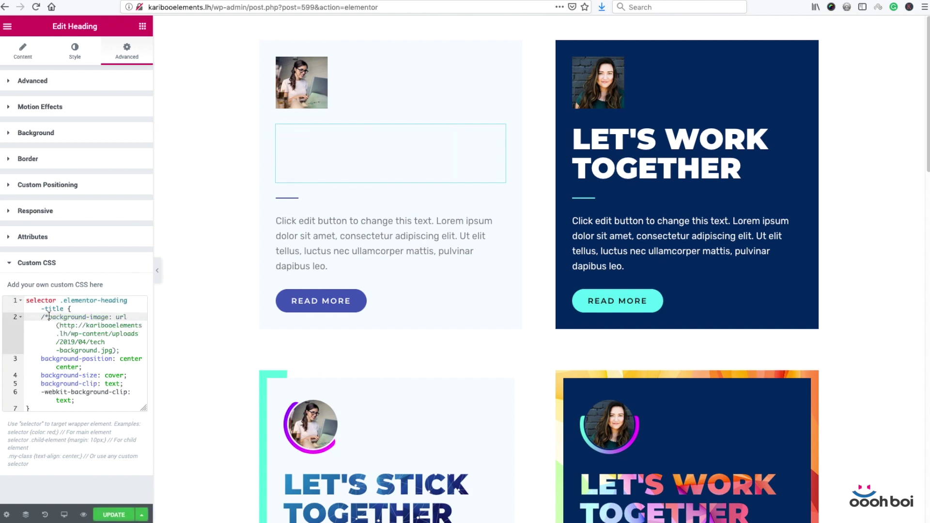
pyautogui.click(132, 353)
pyautogui.write('*/')
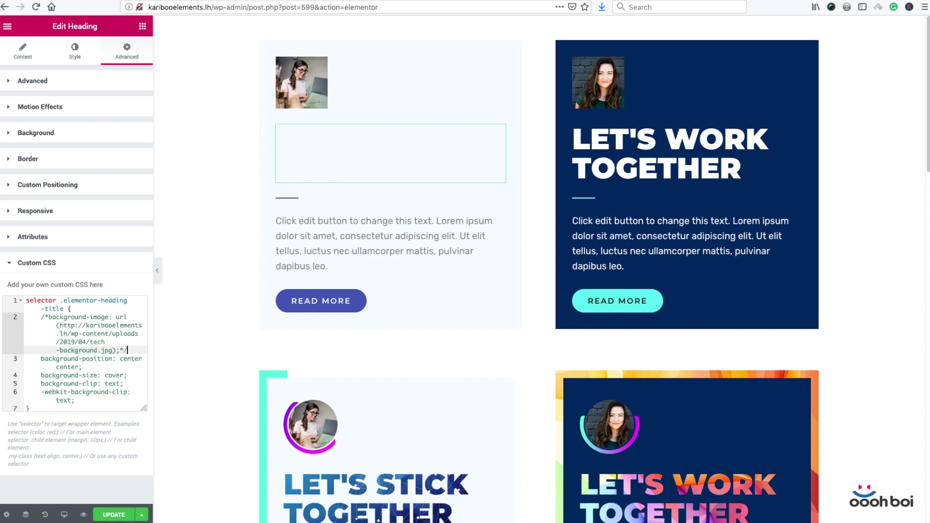
pyautogui.click(80, 310)
pyautogui.press('Return')
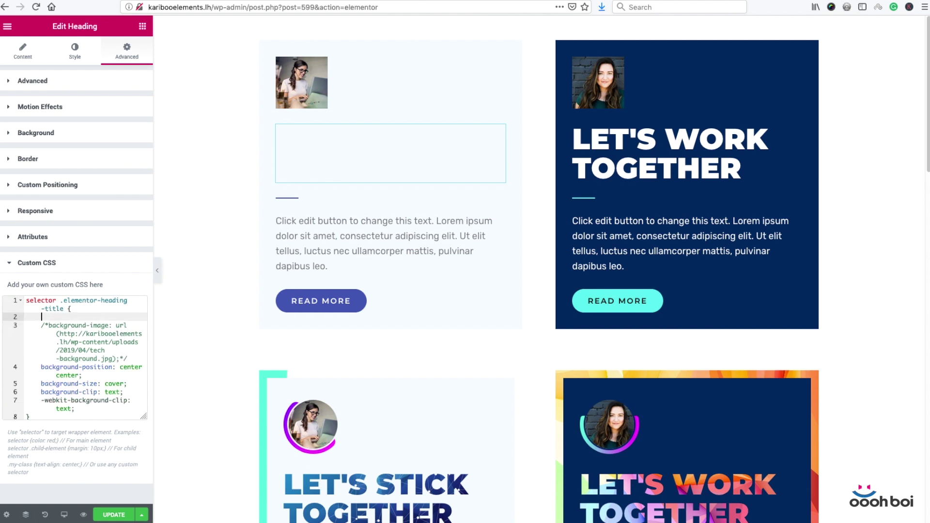
# Add background-image: linear-gradient(to right, red, yellow); as the heading's new first CSS declaration.
pyautogui.write('back')
pyautogui.press('Down')
pyautogui.press('Down')
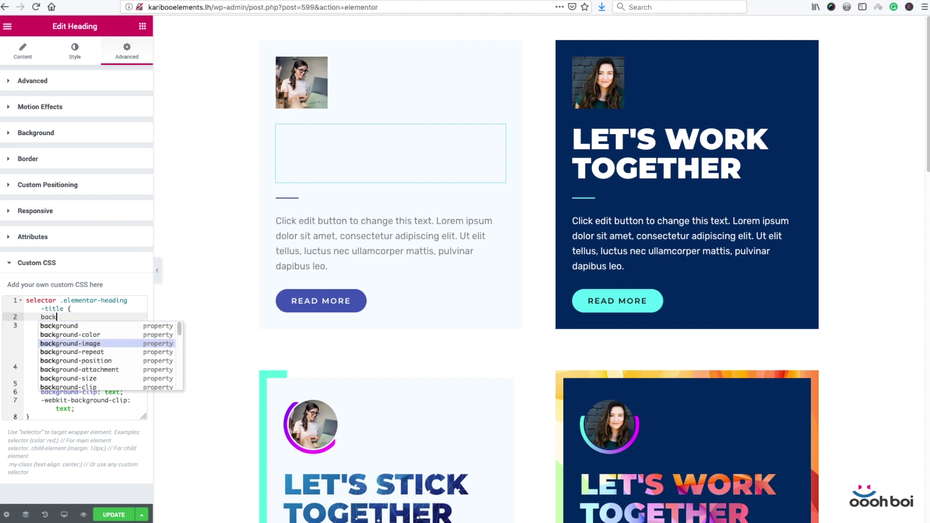
pyautogui.press('Return')
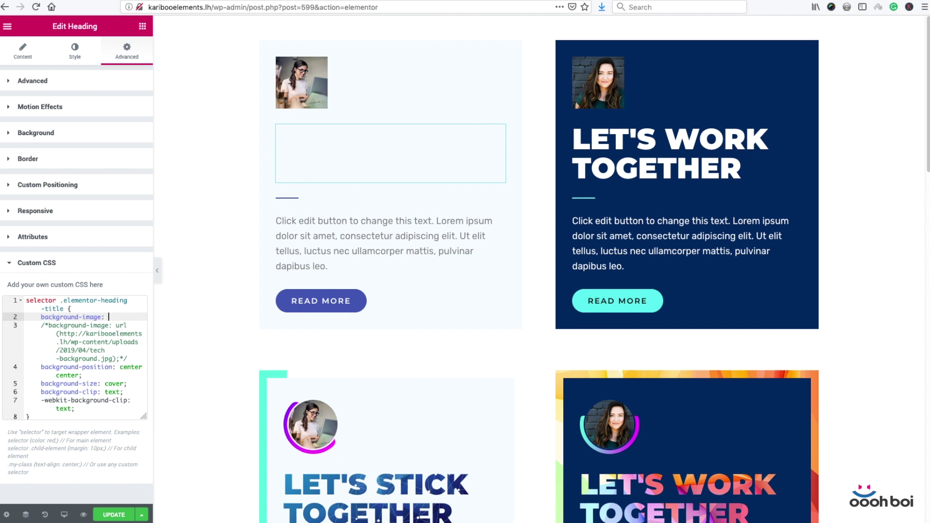
pyautogui.write('linear-gradient')
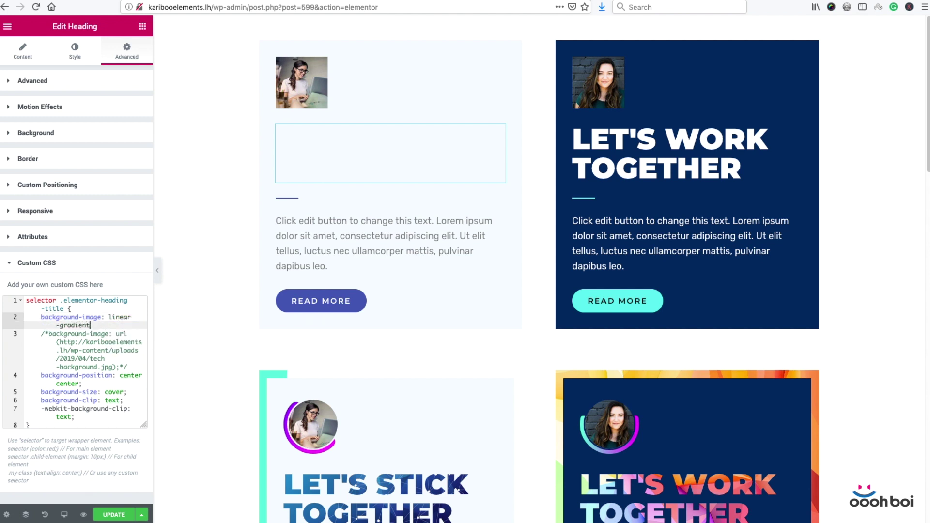
pyautogui.write('();')
pyautogui.click(94, 325)
pyautogui.write('to right, red')
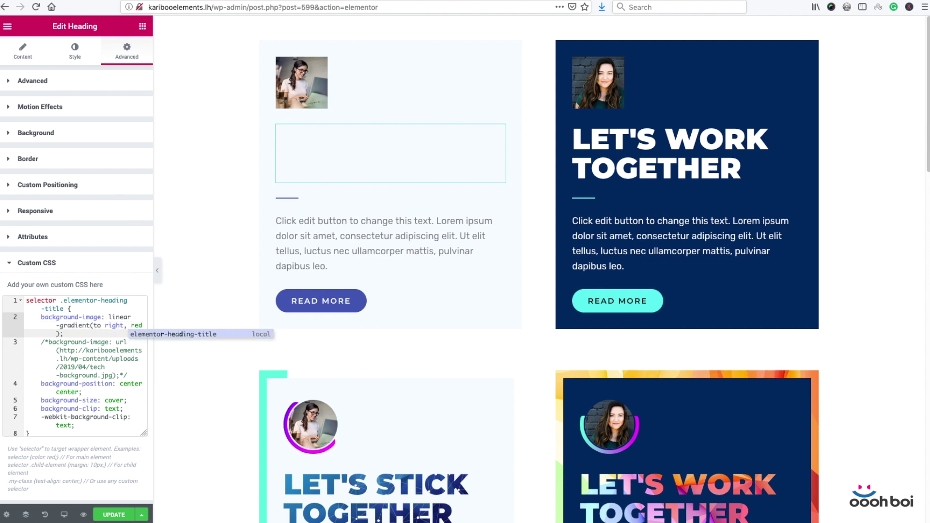
pyautogui.write(', yellow')
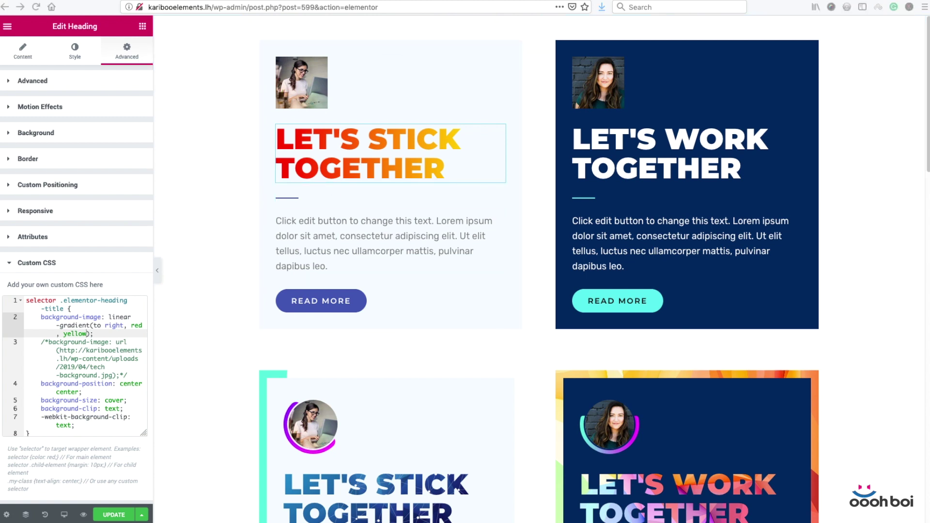
# Change the gradient colours to #56edef and #00275e, then delete the whole gradient line.
pyautogui.doubleClick(137, 326)
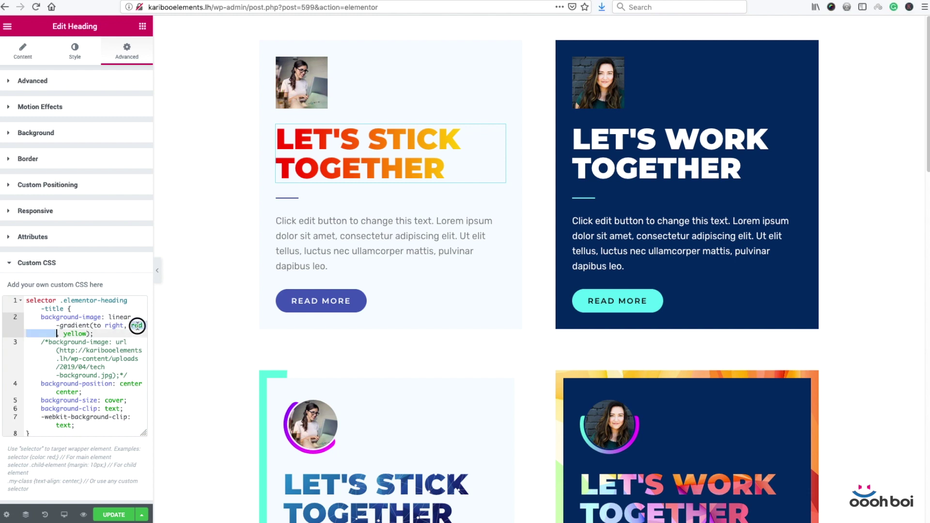
pyautogui.write('#56edef')
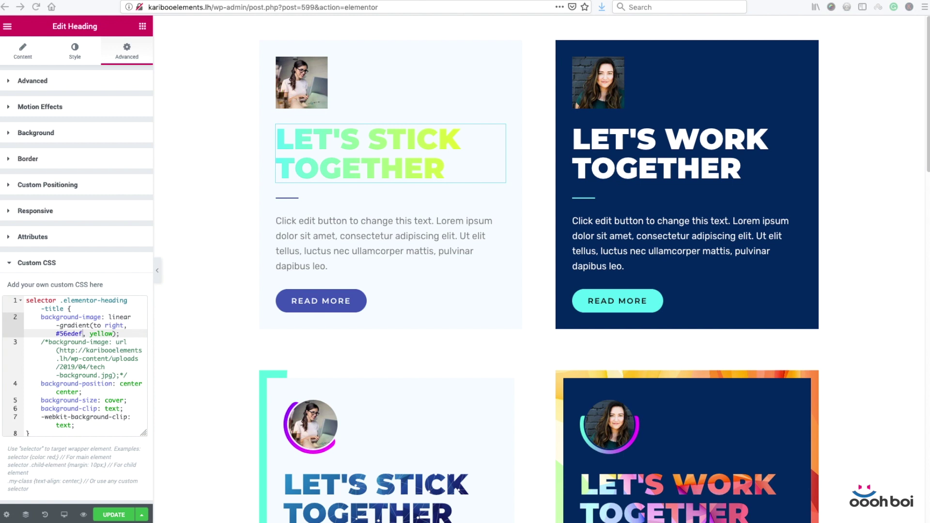
pyautogui.doubleClick(101, 334)
pyautogui.write('#00275e')
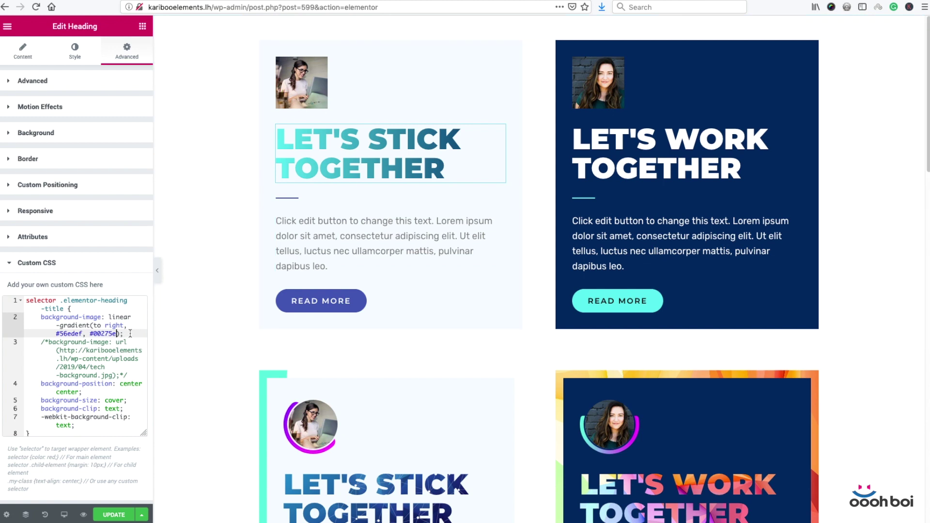
pyautogui.moveTo(130, 335); pyautogui.dragTo(26, 317)
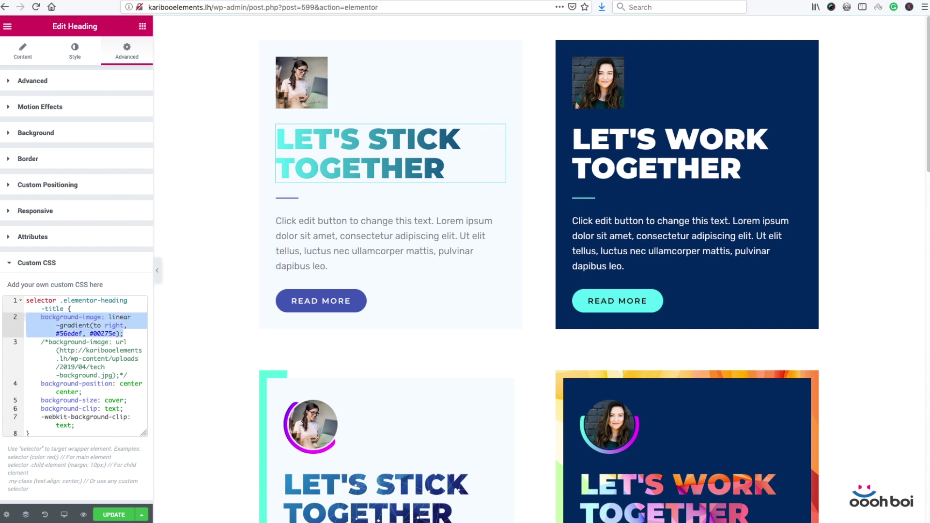
pyautogui.press('BackSpace')
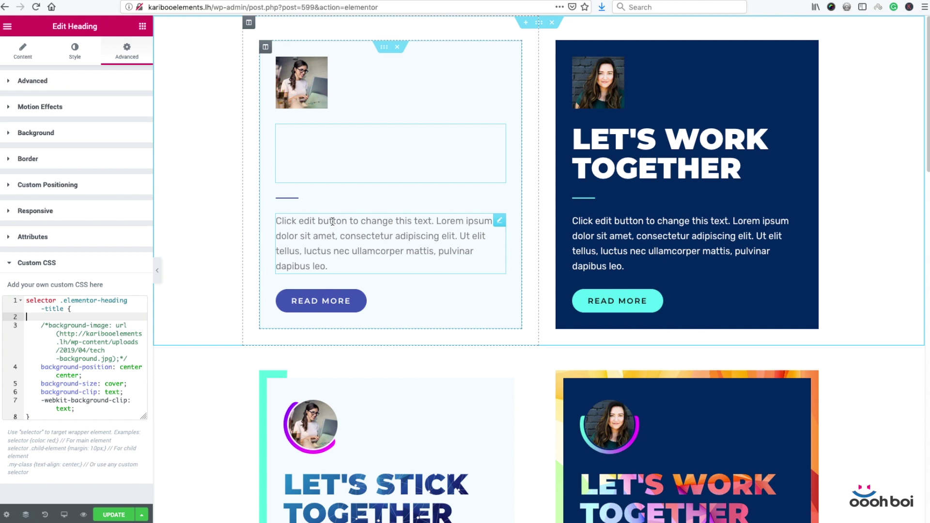
# Remove the /* */ comments around the tech-background.jpg background-image line and save the page.
pyautogui.click(40, 323)
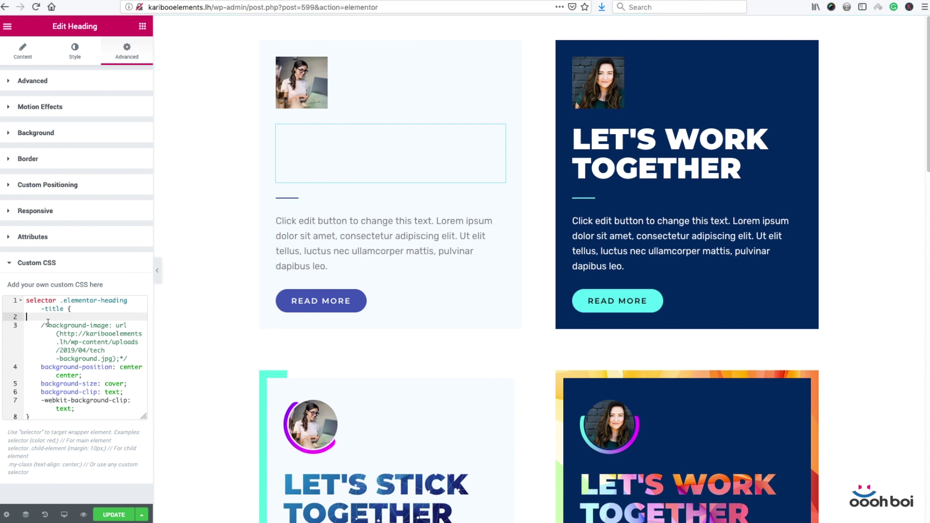
pyautogui.press('BackSpace')
pyautogui.press('BackSpace')
pyautogui.press('BackSpace')
pyautogui.press('BackSpace')
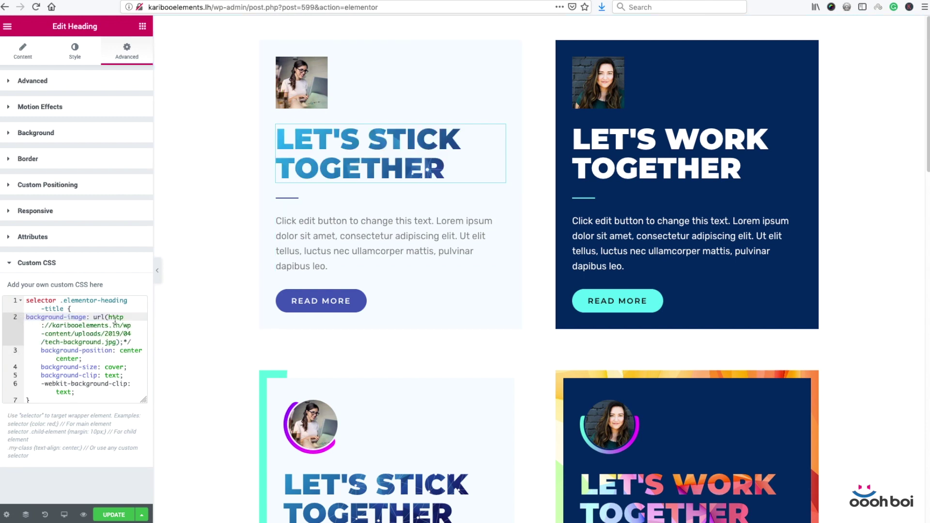
pyautogui.click(133, 351)
pyautogui.press('BackSpace')
pyautogui.press('BackSpace')
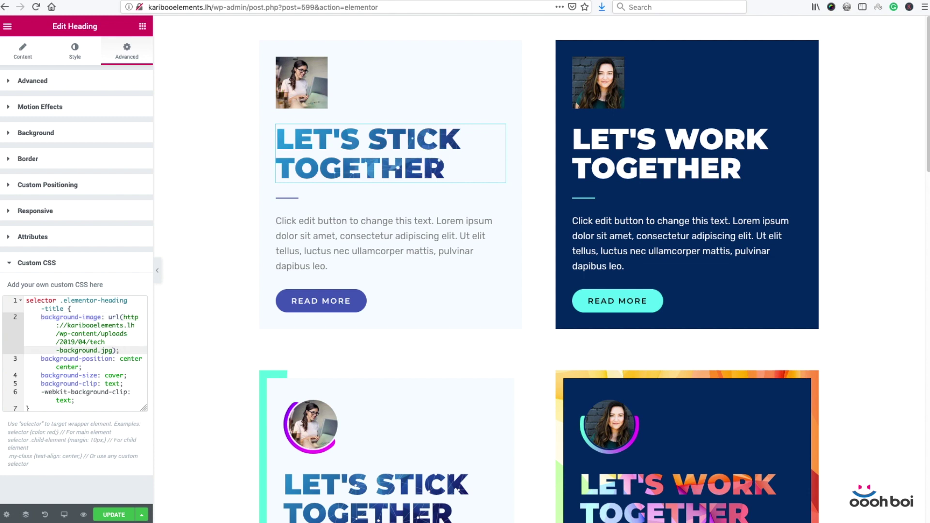
pyautogui.click(113, 514)
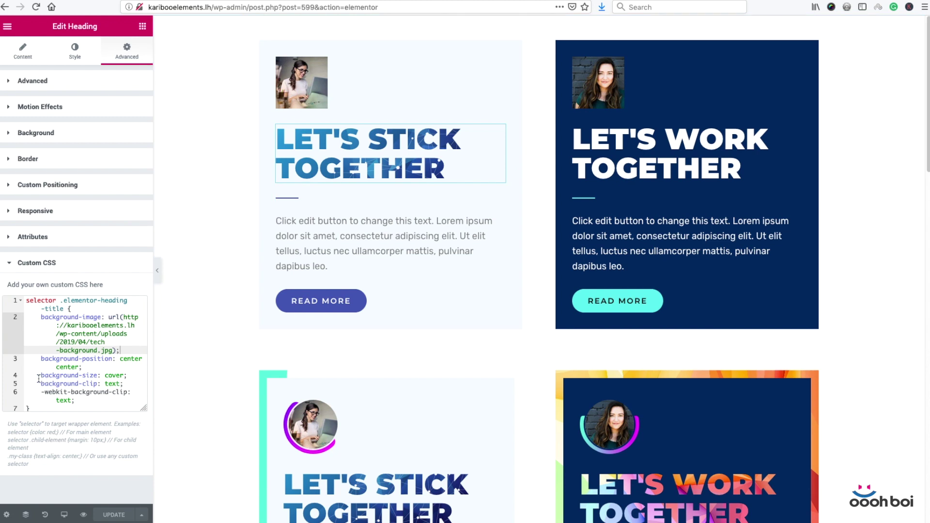
# Select and copy all the heading's custom CSS, then open the LET'S WORK TOGETHER heading.
pyautogui.moveTo(32, 408); pyautogui.dragTo(10, 304)
pyautogui.press('super+c')
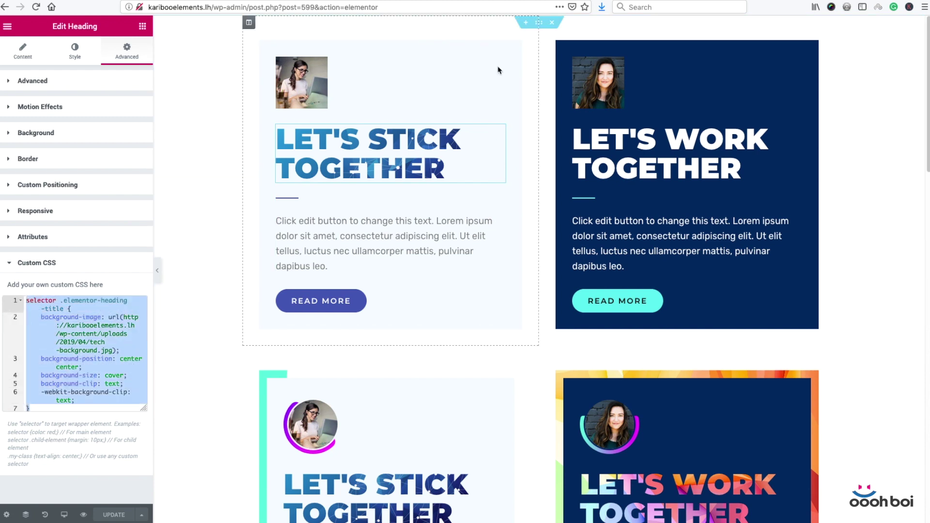
pyautogui.click(596, 131)
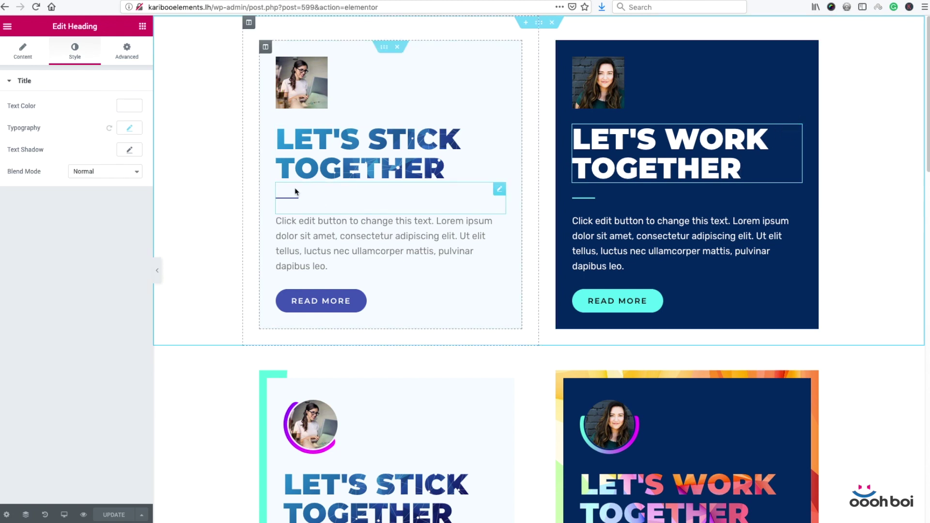
# Paste the copied image-fill CSS into the LET'S WORK TOGETHER heading's Custom CSS.
pyautogui.click(127, 53)
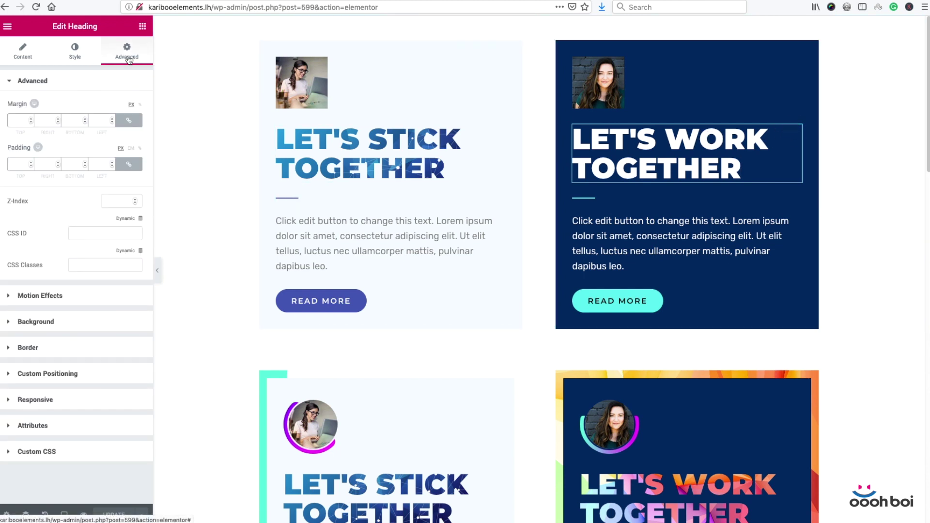
pyautogui.click(73, 453)
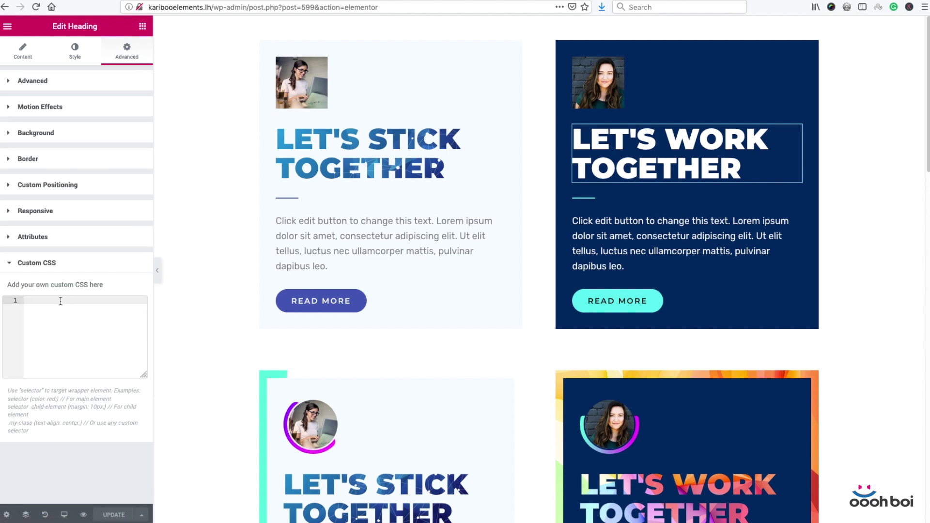
pyautogui.press('super+v')
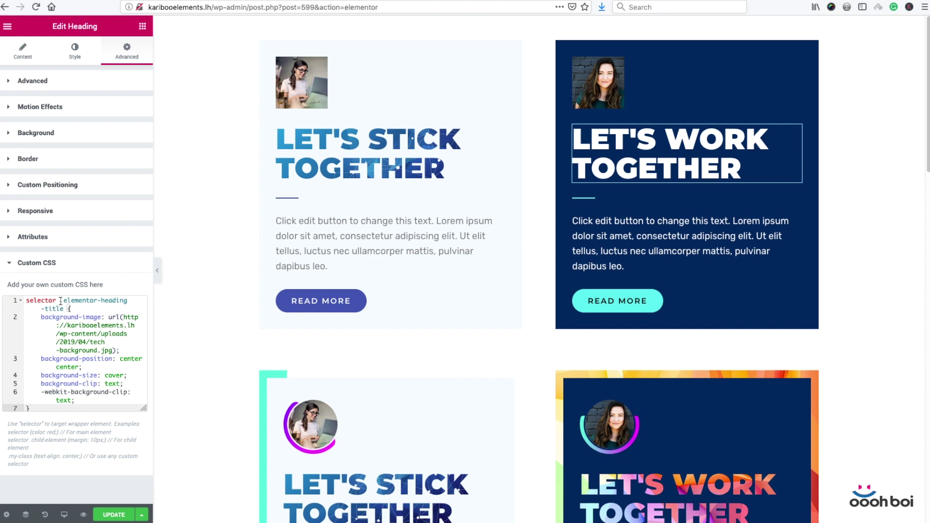
# Make the LET'S WORK TOGETHER heading's text colour fully transparent and return to its custom CSS.
pyautogui.click(75, 51)
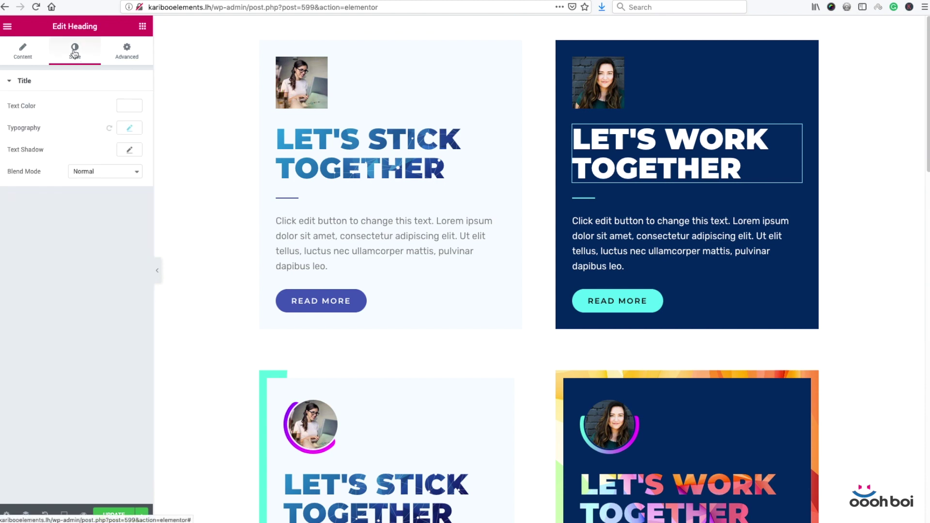
pyautogui.click(129, 105)
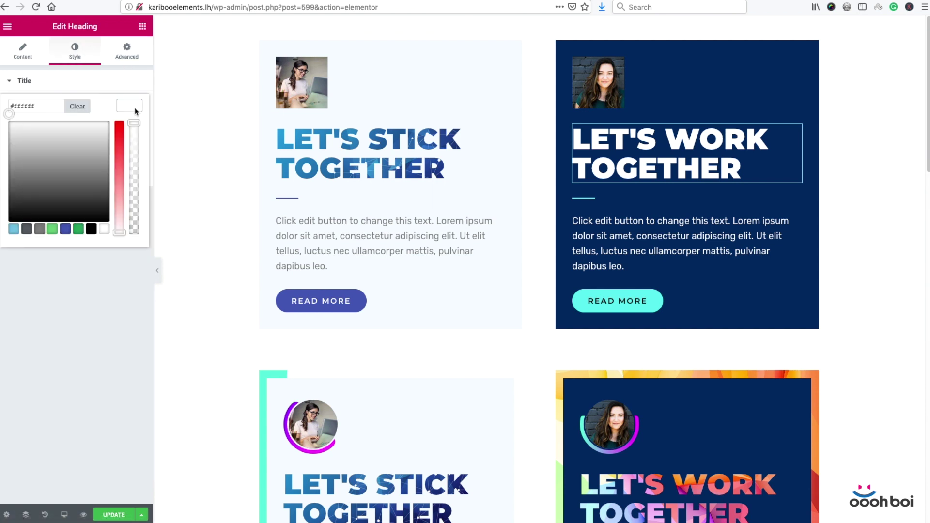
pyautogui.moveTo(134, 122); pyautogui.dragTo(126, 241)
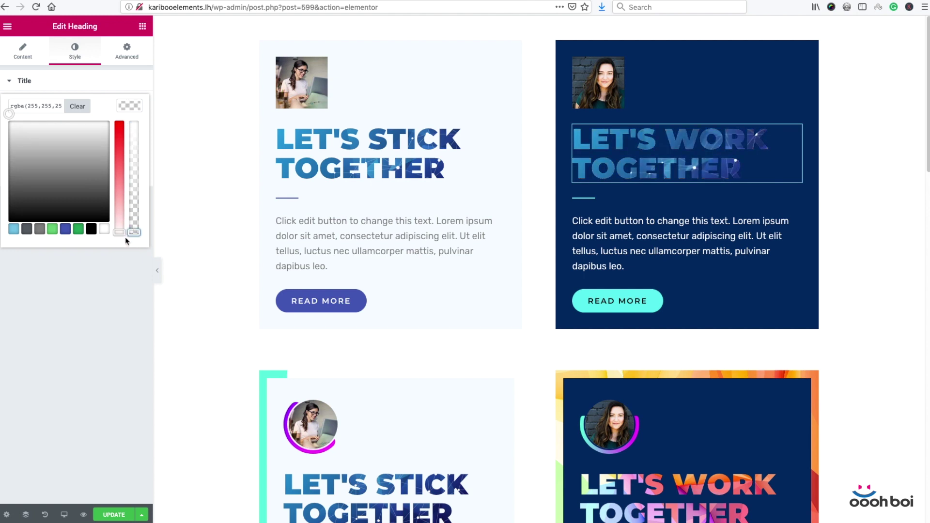
pyautogui.click(97, 297)
pyautogui.click(136, 61)
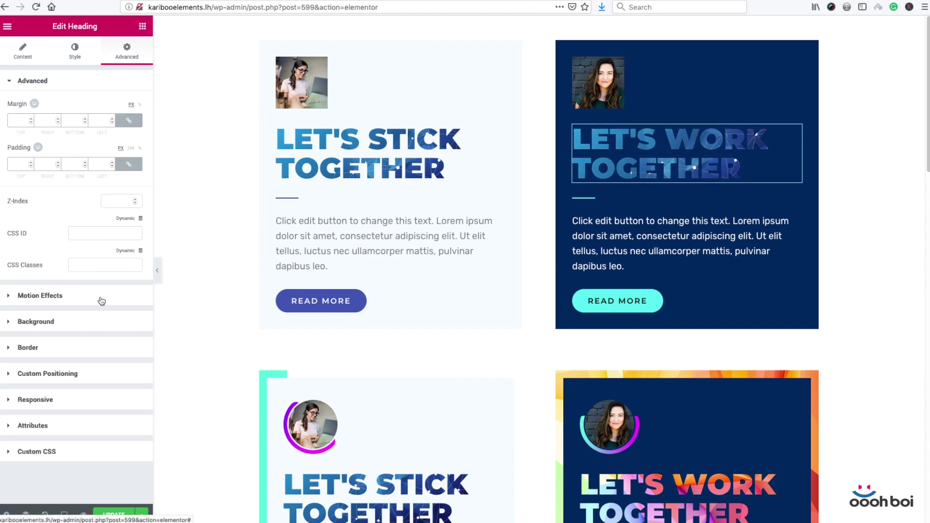
pyautogui.click(79, 453)
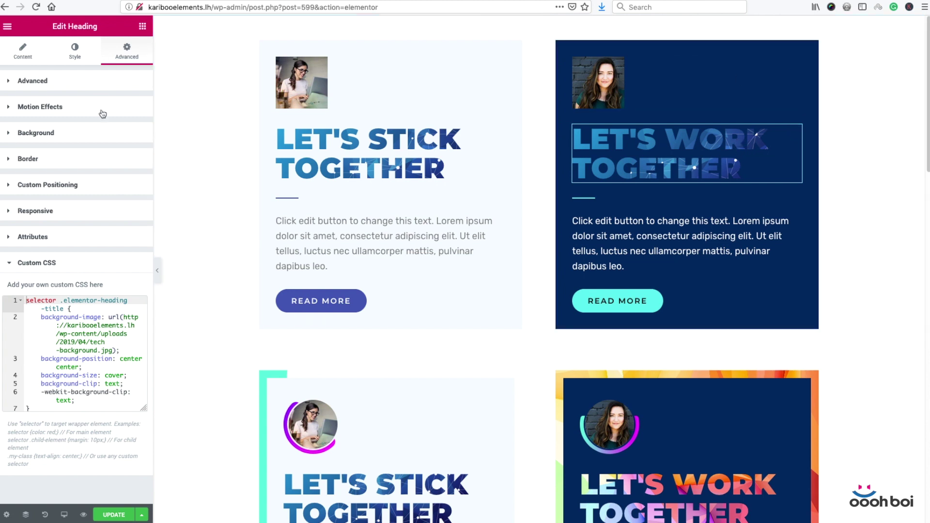
# Copy the colorful-background.jpg URL from the Media Library, then close it without inserting.
pyautogui.click(92, 133)
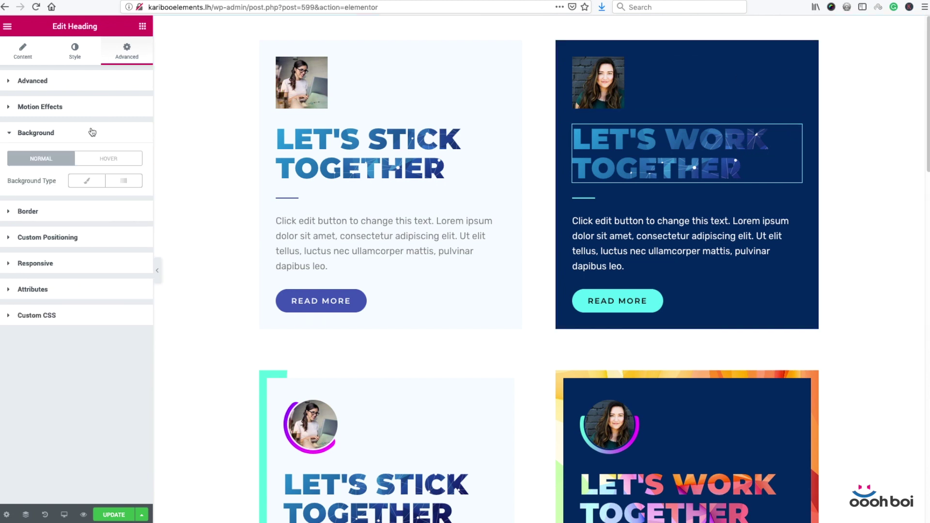
pyautogui.click(85, 181)
pyautogui.click(72, 246)
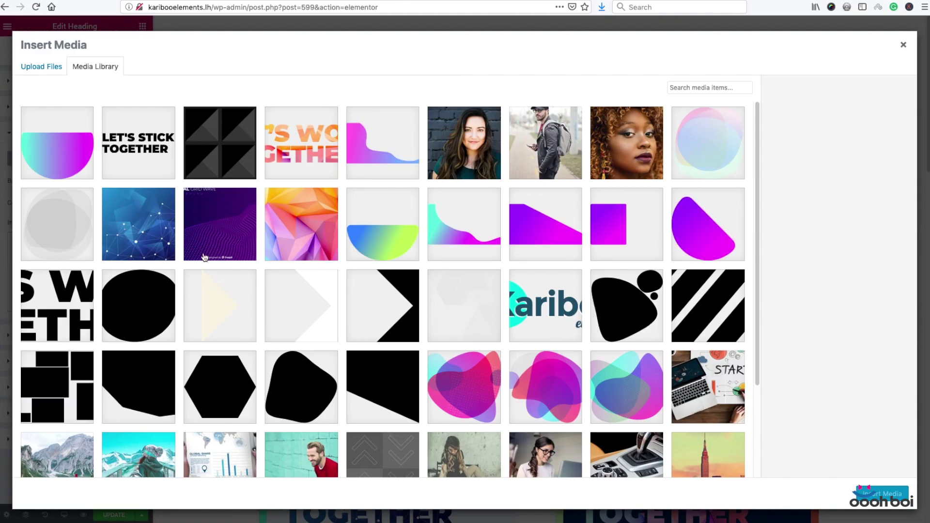
pyautogui.click(315, 222)
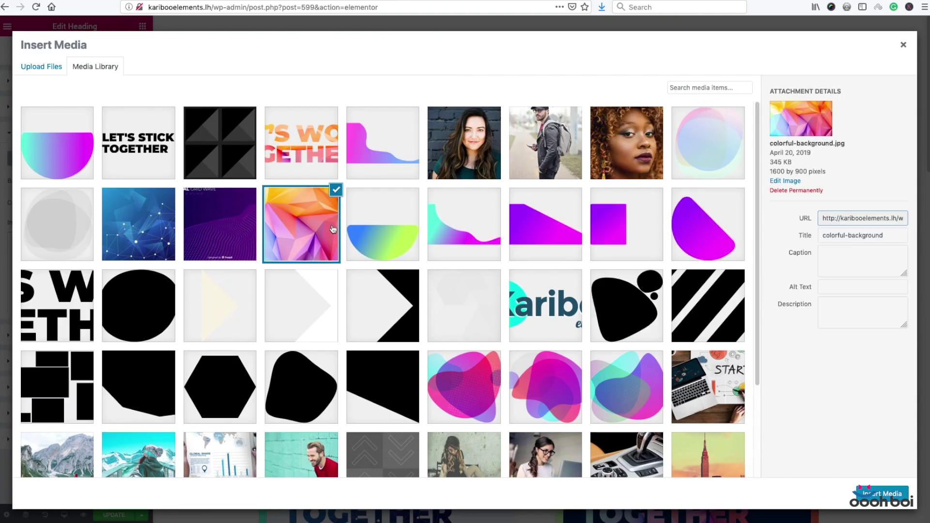
pyautogui.moveTo(822, 219); pyautogui.dragTo(922, 220)
pyautogui.hotkey('ctrl', 'c')
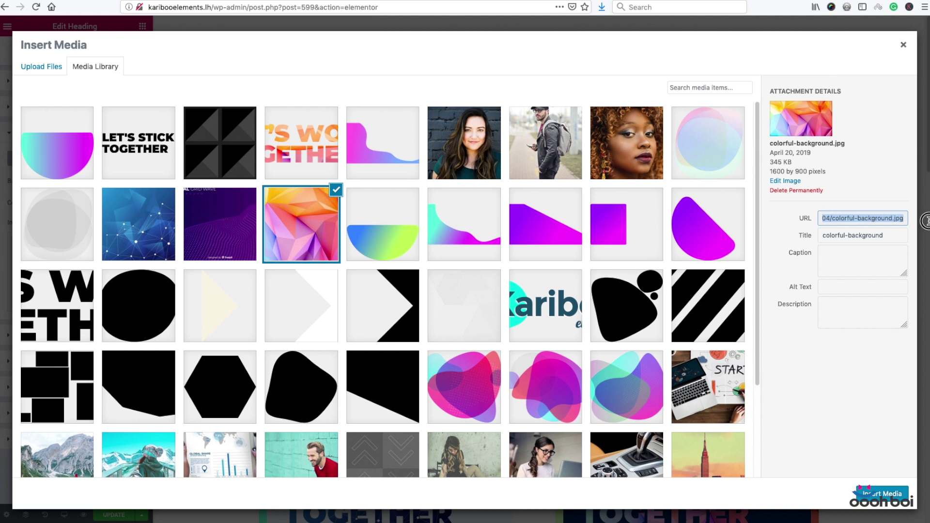
pyautogui.rightClick(859, 217)
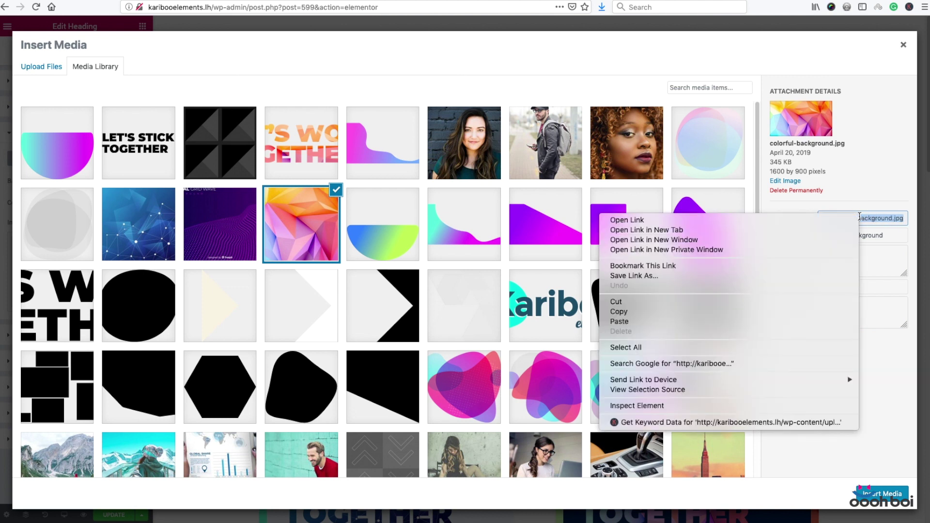
pyautogui.click(701, 312)
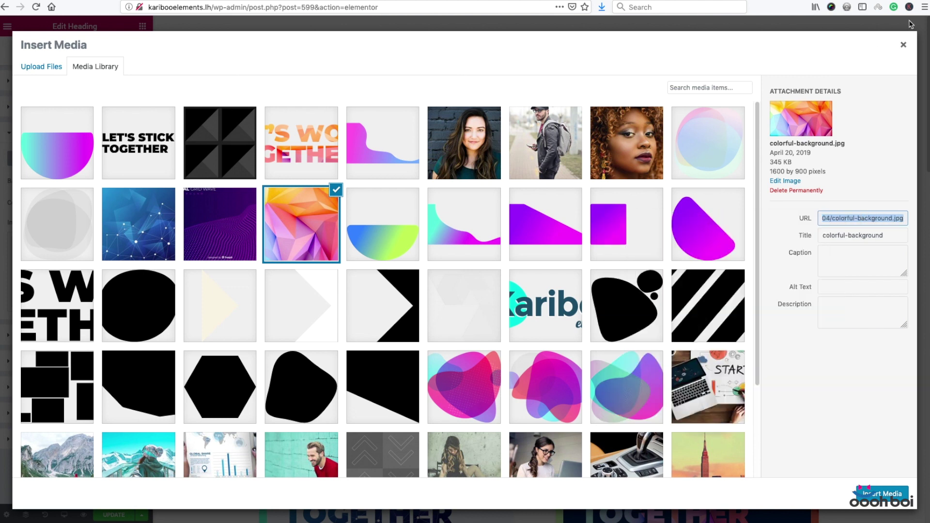
pyautogui.click(904, 45)
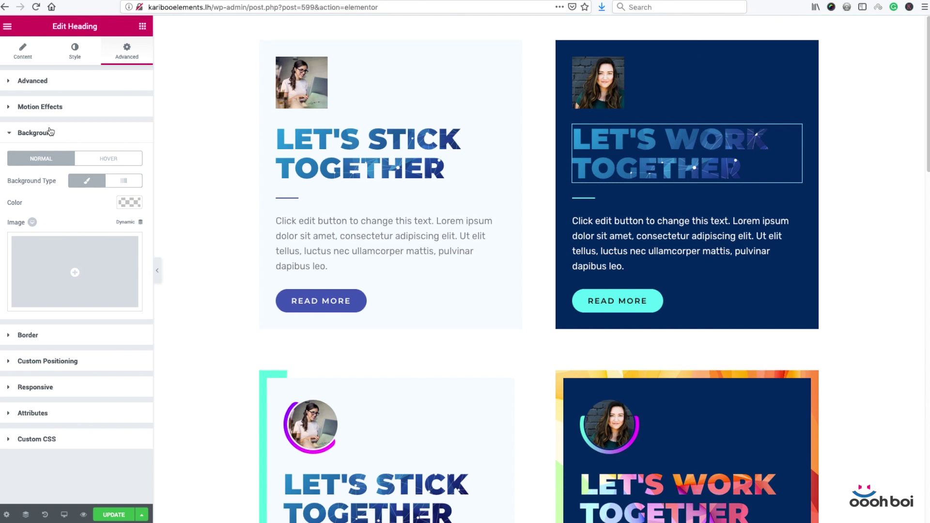
pyautogui.click(63, 132)
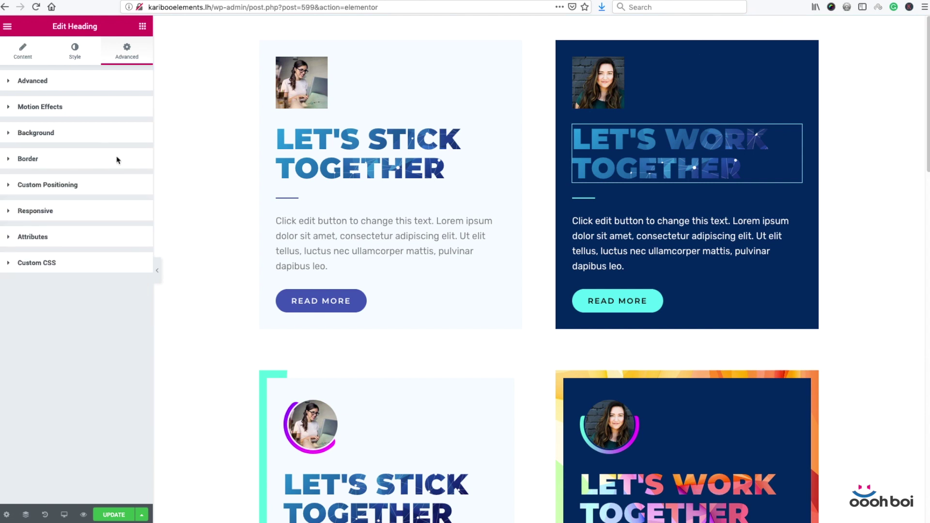
# Swap the tech-background URL in the heading's Custom CSS url() for colorful-background.jpg and save.
pyautogui.click(66, 263)
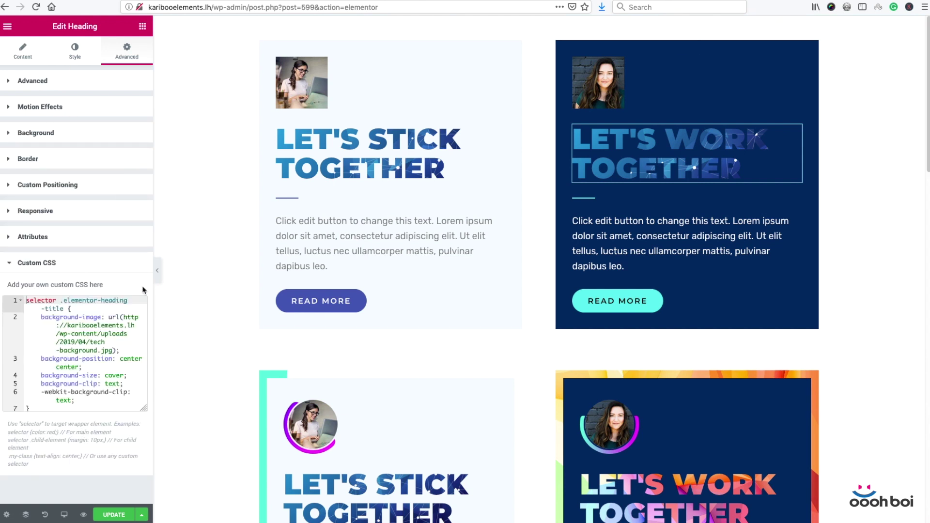
pyautogui.moveTo(113, 351); pyautogui.dragTo(122, 317)
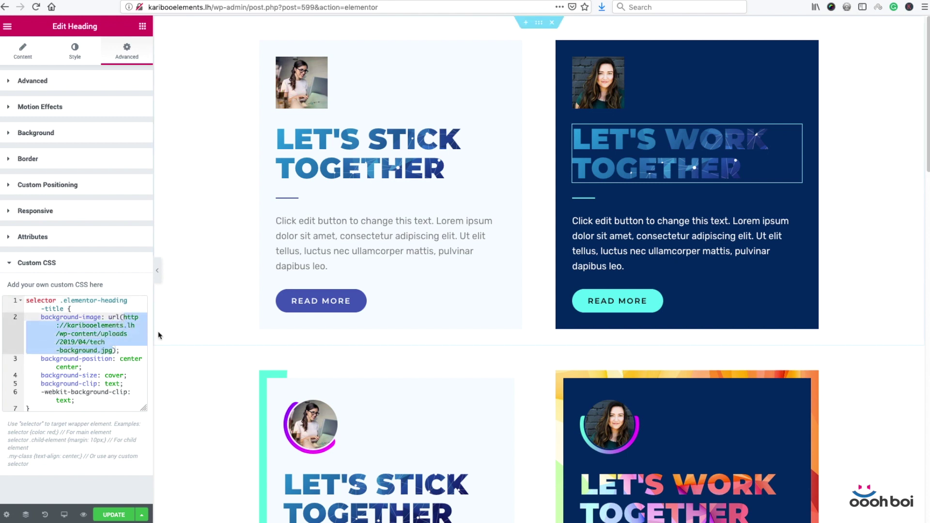
pyautogui.press('BackSpace')
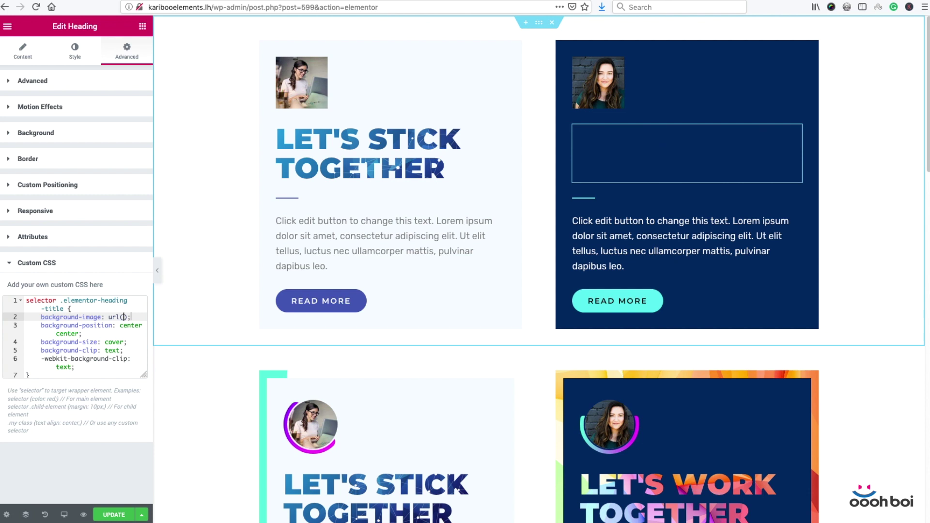
pyautogui.hotkey('ctrl', 'v')
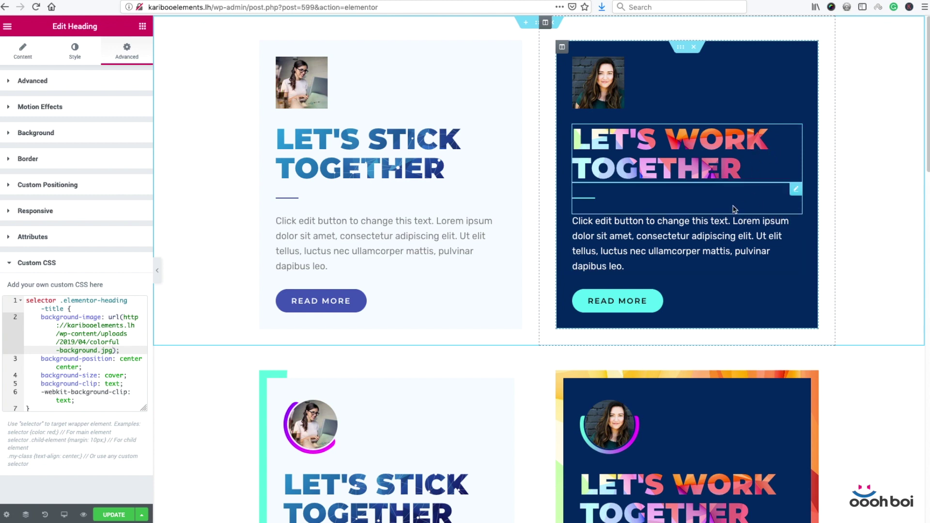
pyautogui.click(114, 515)
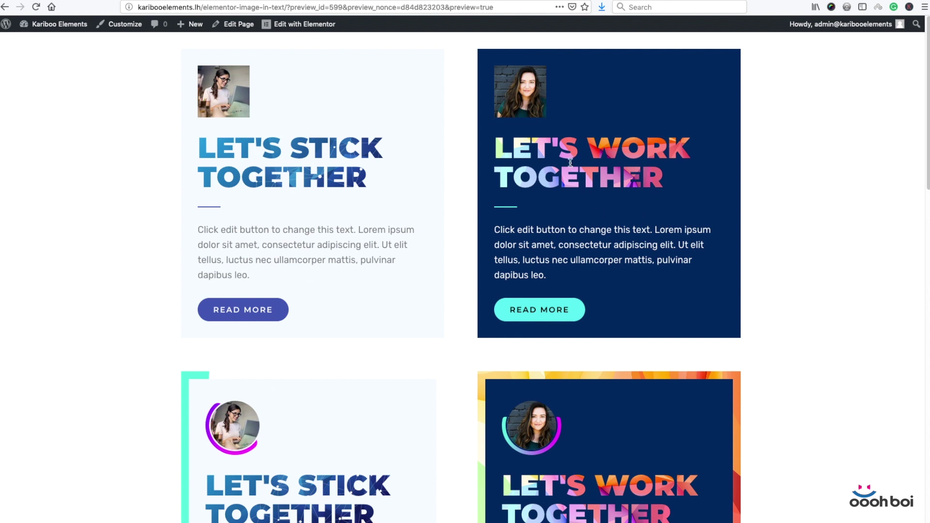
# View the preview full screen, then move to Chrome and exit full screen there.
pyautogui.moveTo(631, 506)
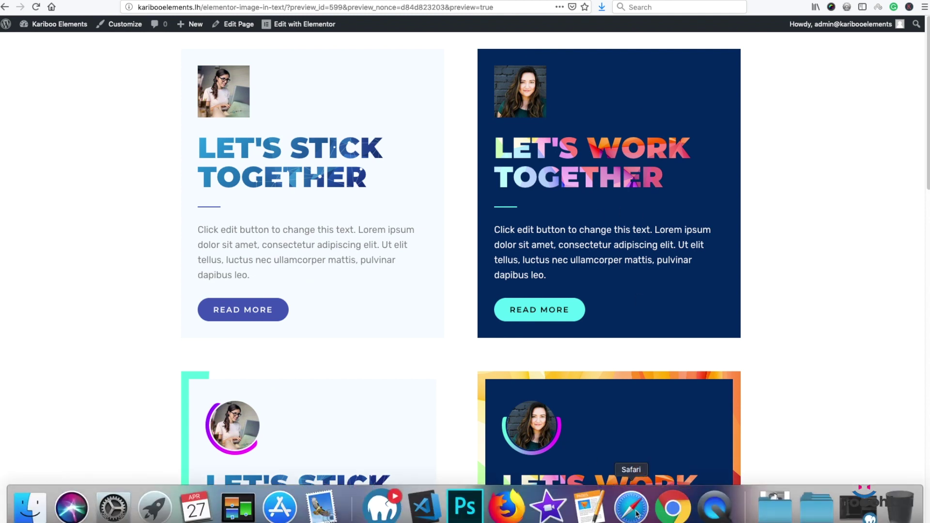
pyautogui.press('ctrl+super+f')
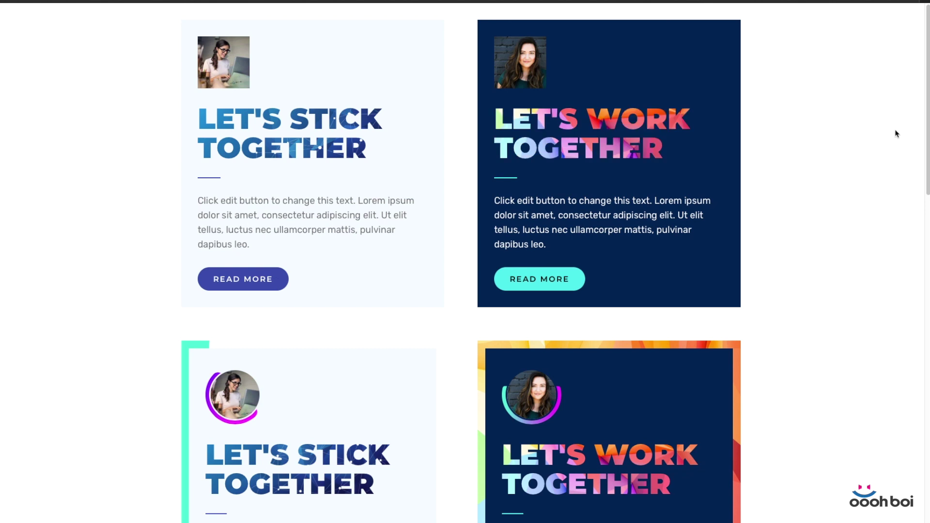
pyautogui.moveTo(673, 506)
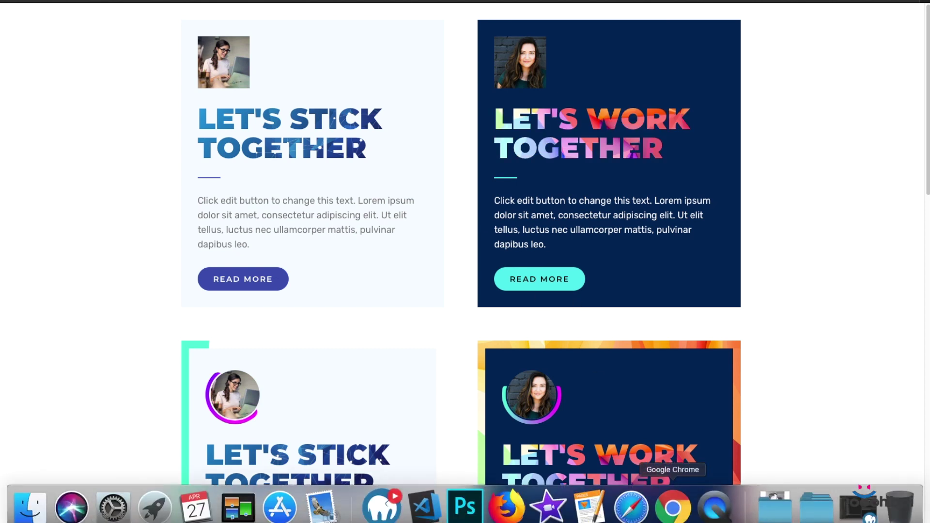
pyautogui.press('ctrl+super+f')
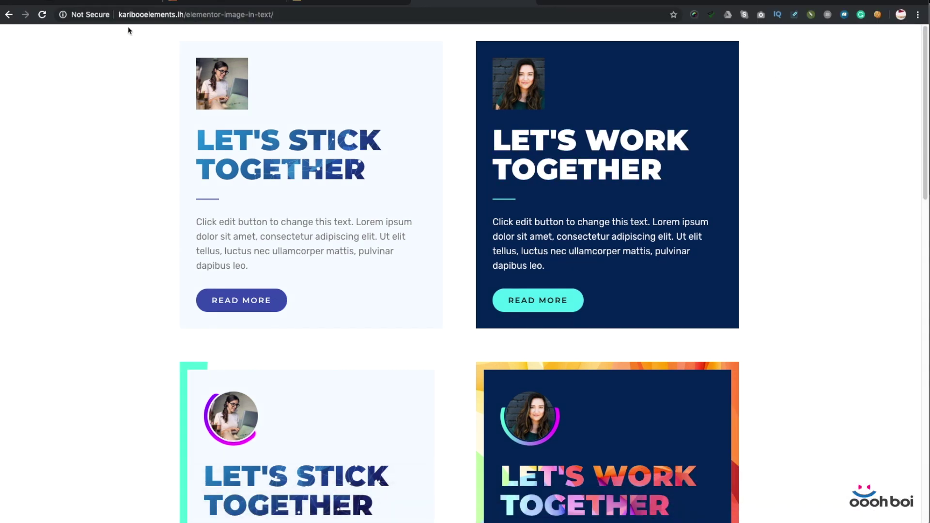
# Reload the live card page in Chrome so LET'S WORK TOGETHER shows the colorful fill, then narrow the window.
pyautogui.click(43, 14)
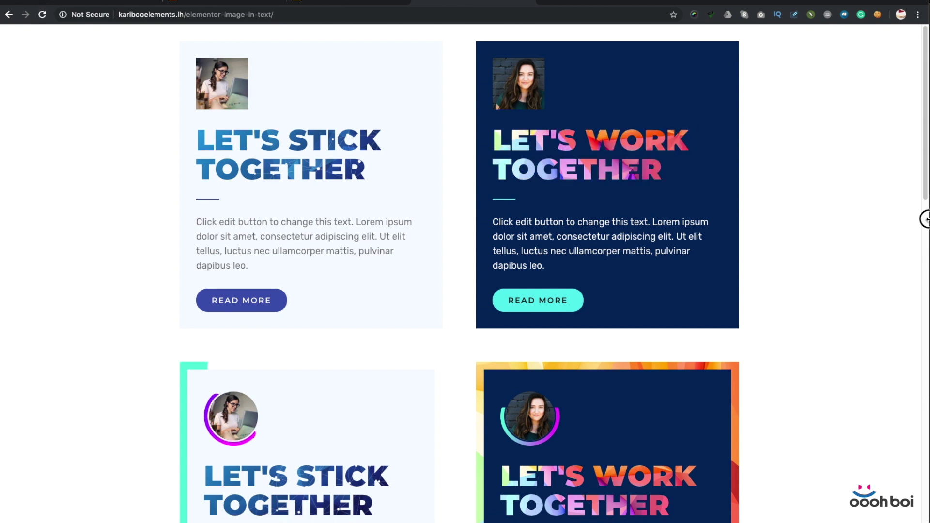
pyautogui.moveTo(924, 219); pyautogui.dragTo(928, 271)
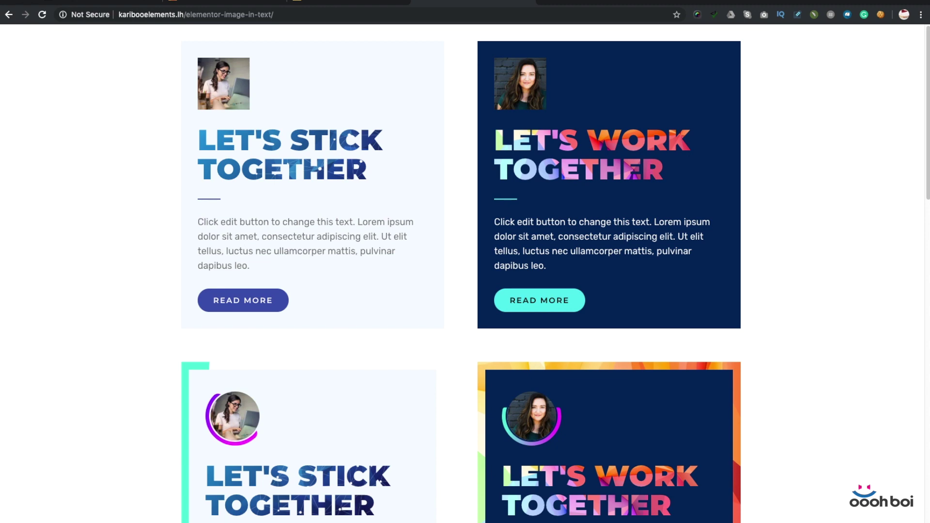
# Go back to the Elementor editor in Firefox and scroll down through the card rows.
pyautogui.moveTo(415, 509)
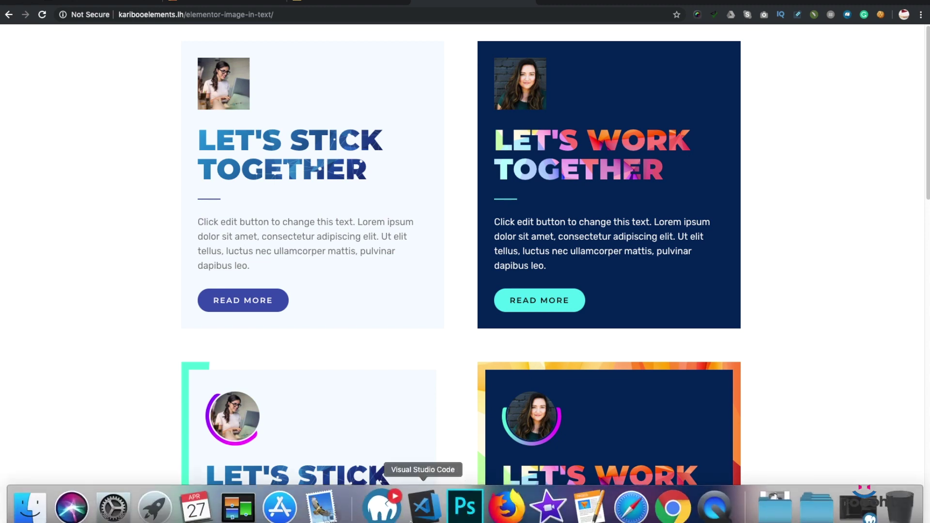
pyautogui.click(504, 506)
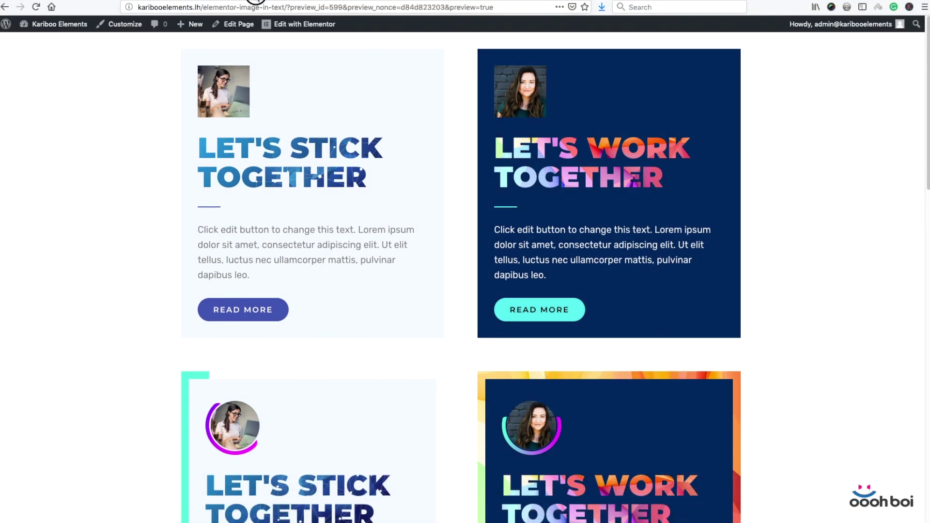
pyautogui.scroll(-5, 661, 301)
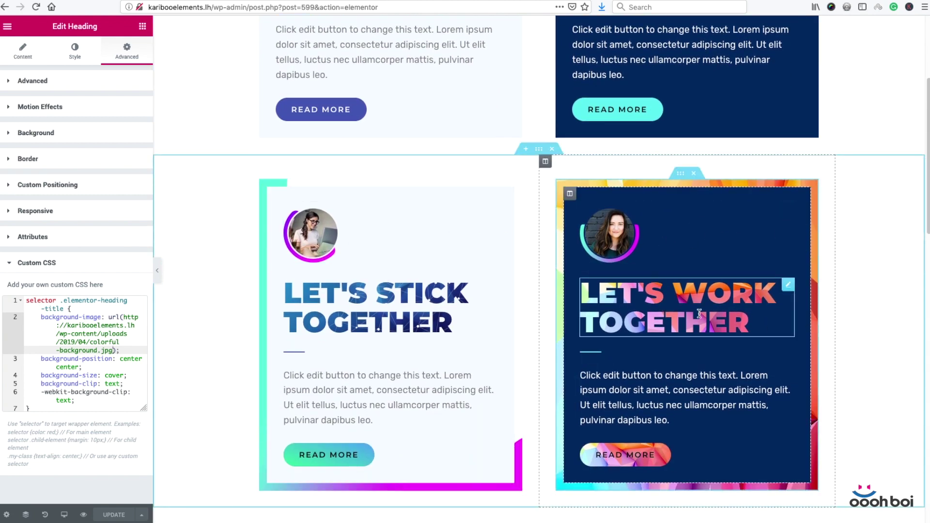
pyautogui.scroll(-5, 585, 345)
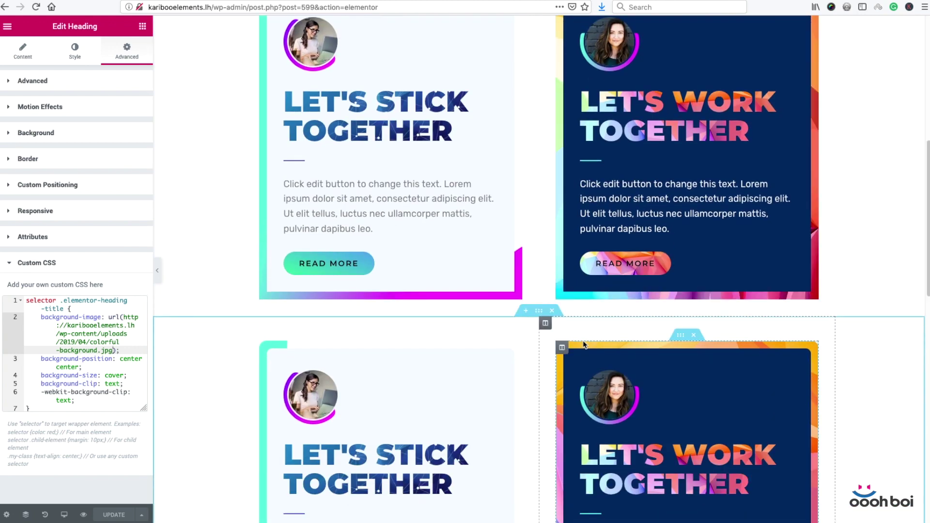